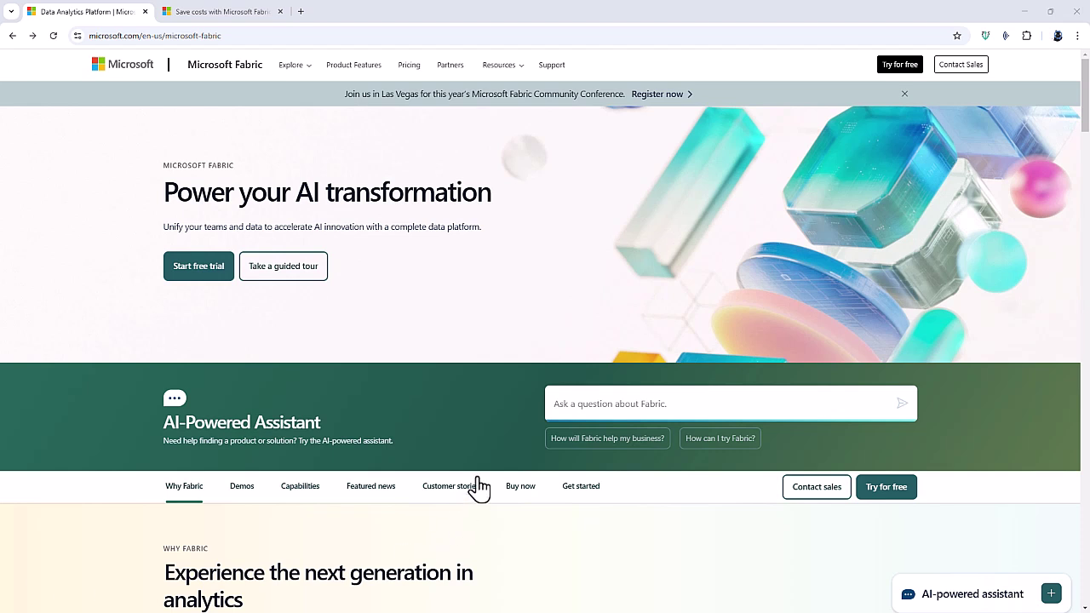
Ask the Fabric assistant 'What is SQL Database', read its answer, and close the panel.
left_click(595, 405)
left_click(595, 406)
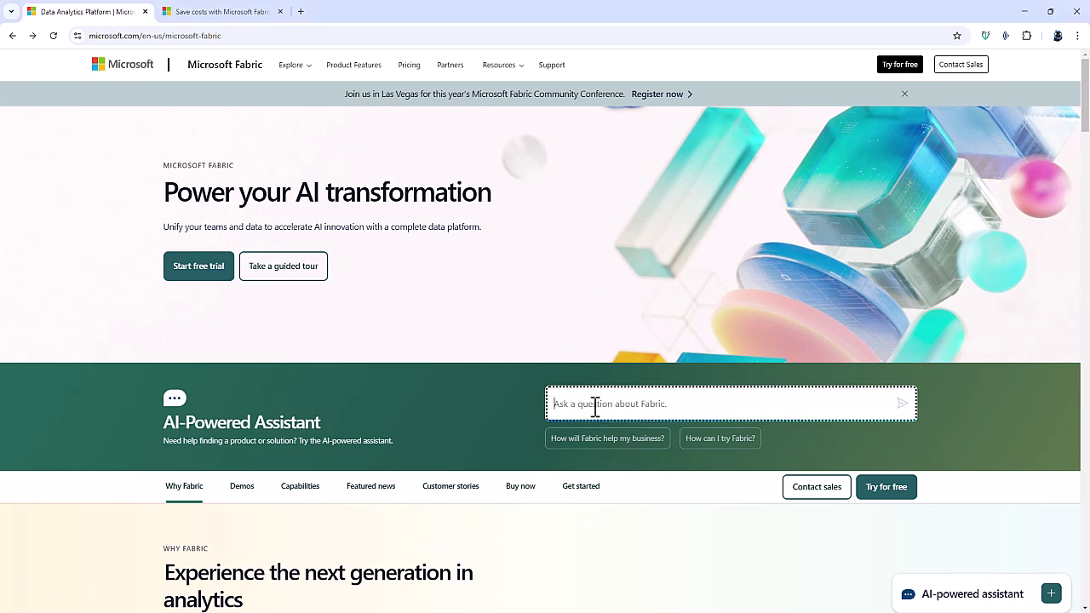
type("What is SQL Database?")
key("Return")
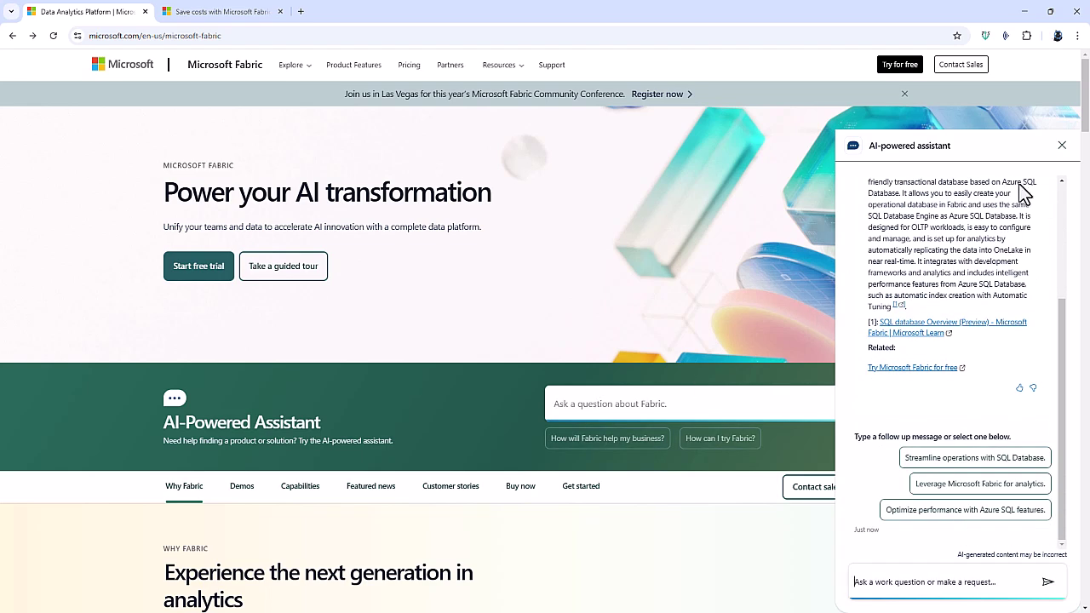
left_click_drag(1063, 323, 1068, 302)
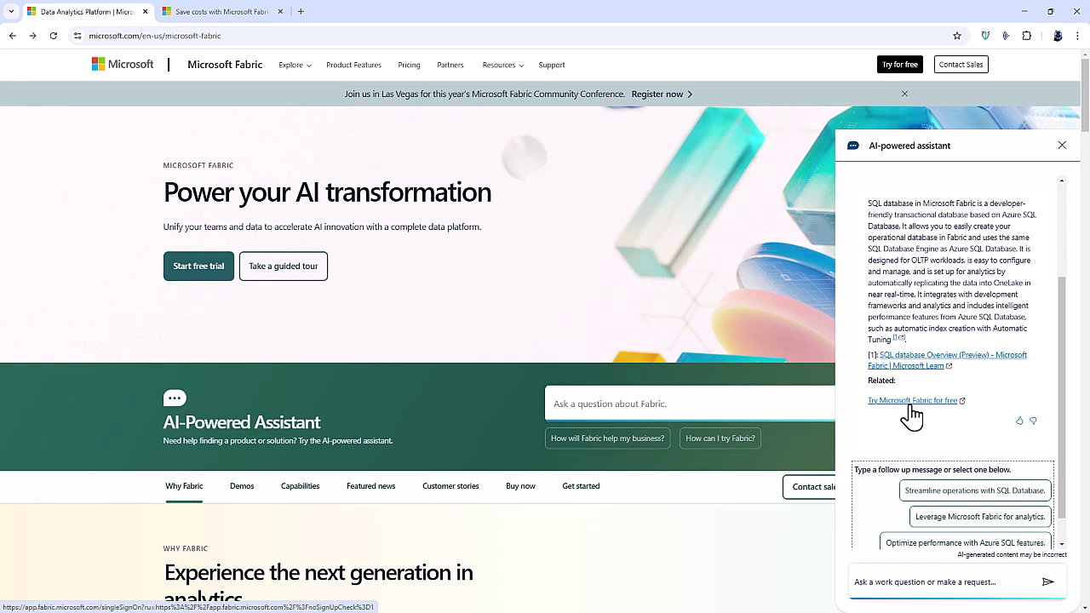
left_click(1063, 147)
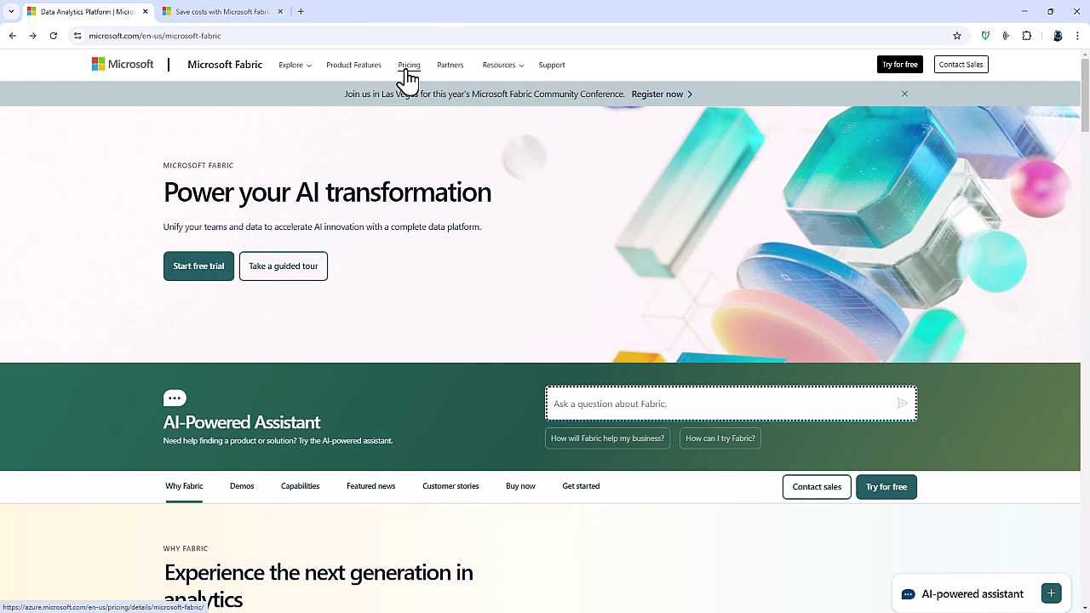
Open the Fabric pricing page and highlight the SKU and Capacity unit column headings.
left_click(413, 68)
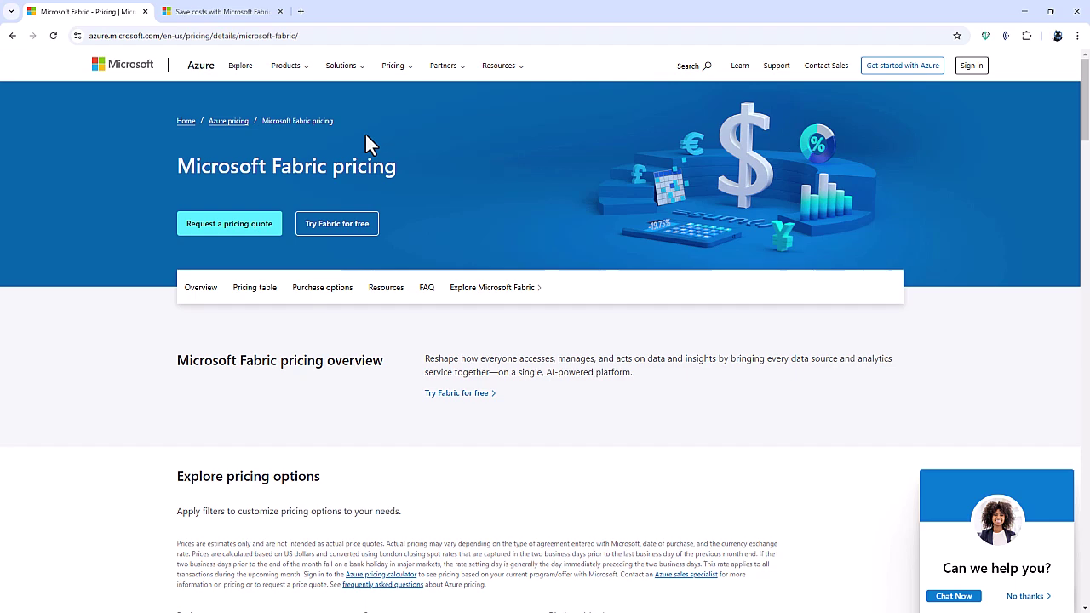
scroll(645, 430, "down", 5)
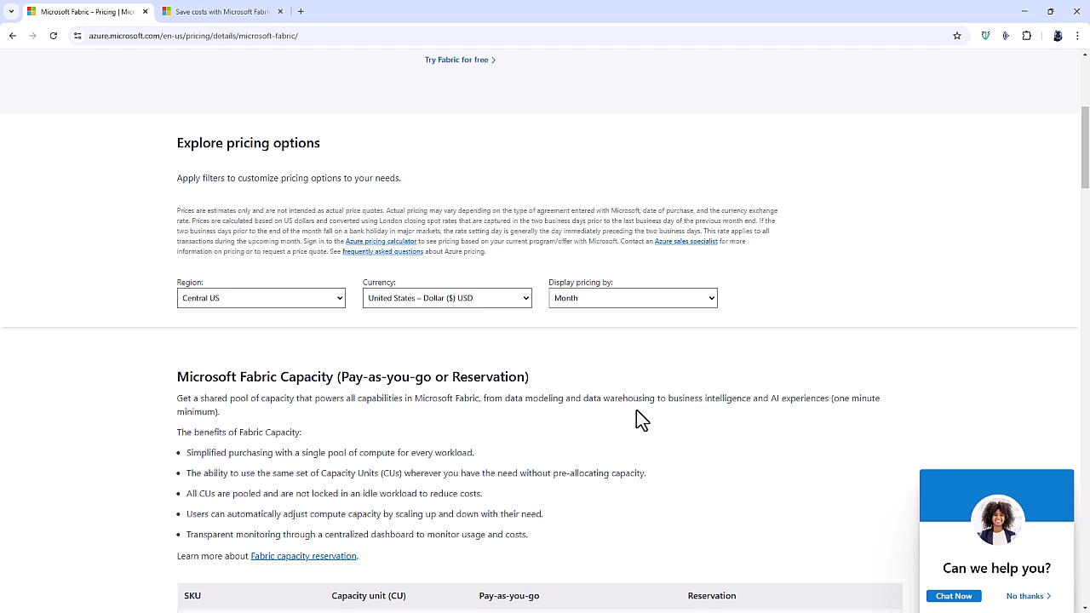
scroll(640, 419, "down", 2)
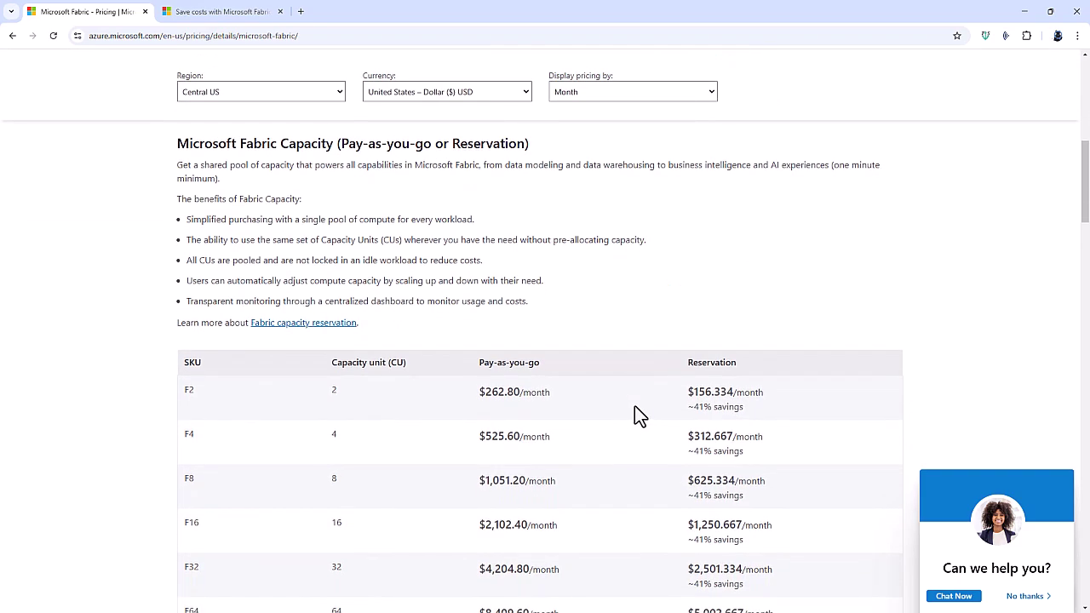
scroll(640, 417, "down", 2)
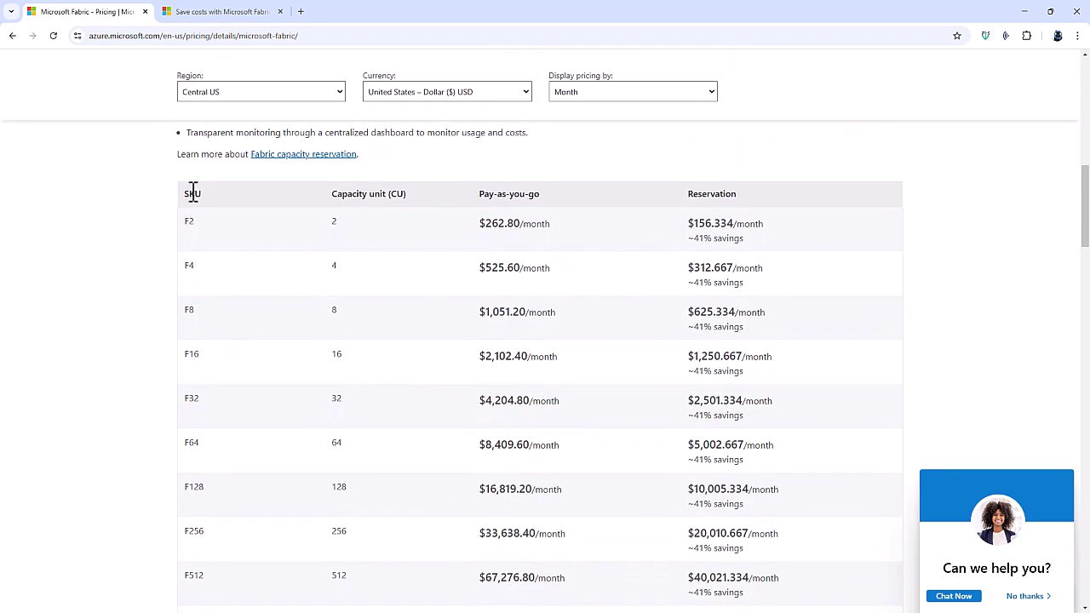
double_click(192, 194)
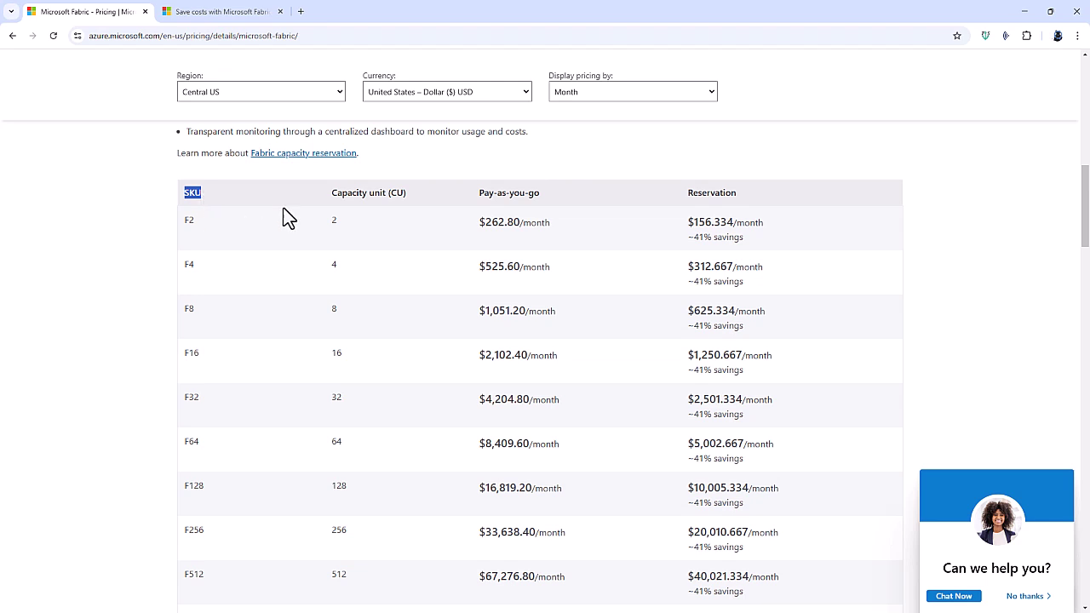
left_click(334, 190)
left_click_drag(334, 191, 388, 193)
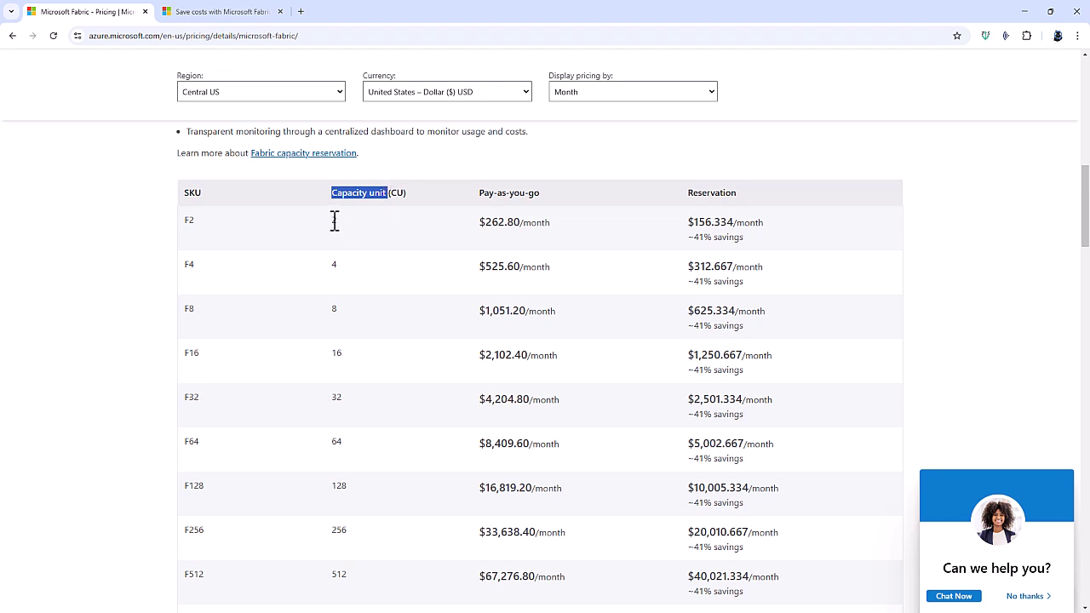
Highlight capacities of 2, 4 and 8 units for F2–F8 and F2's 262.80 price.
double_click(333, 220)
double_click(333, 265)
double_click(334, 309)
left_click(343, 315)
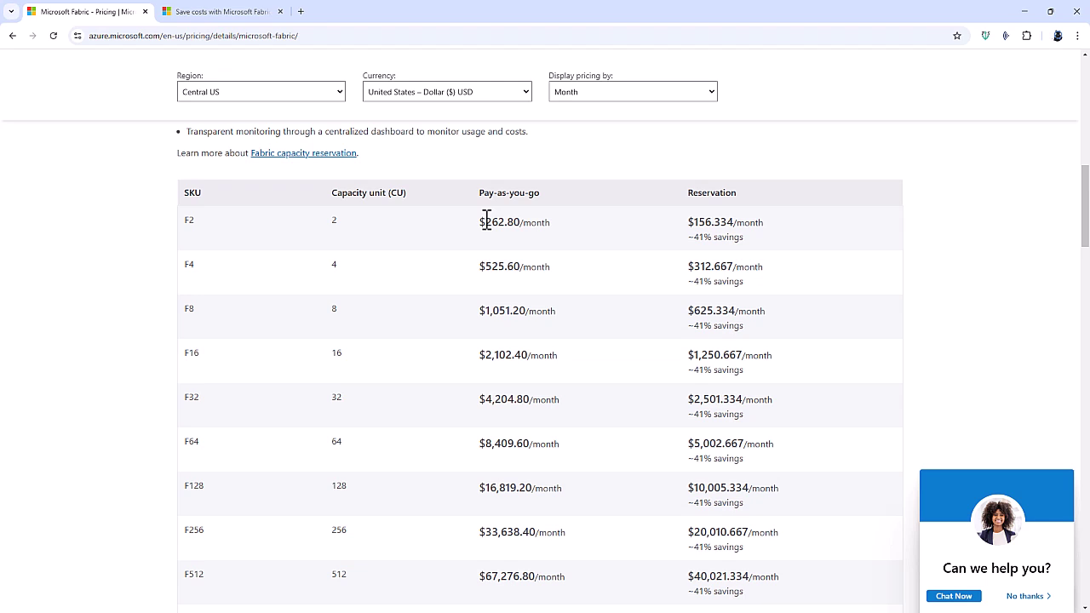
left_click_drag(486, 222, 524, 223)
left_click_drag(185, 220, 194, 221)
Highlight the F2048 monthly price 269,107.20 and the F64 monthly price 8,409.60.
scroll(549, 344, "down", 2)
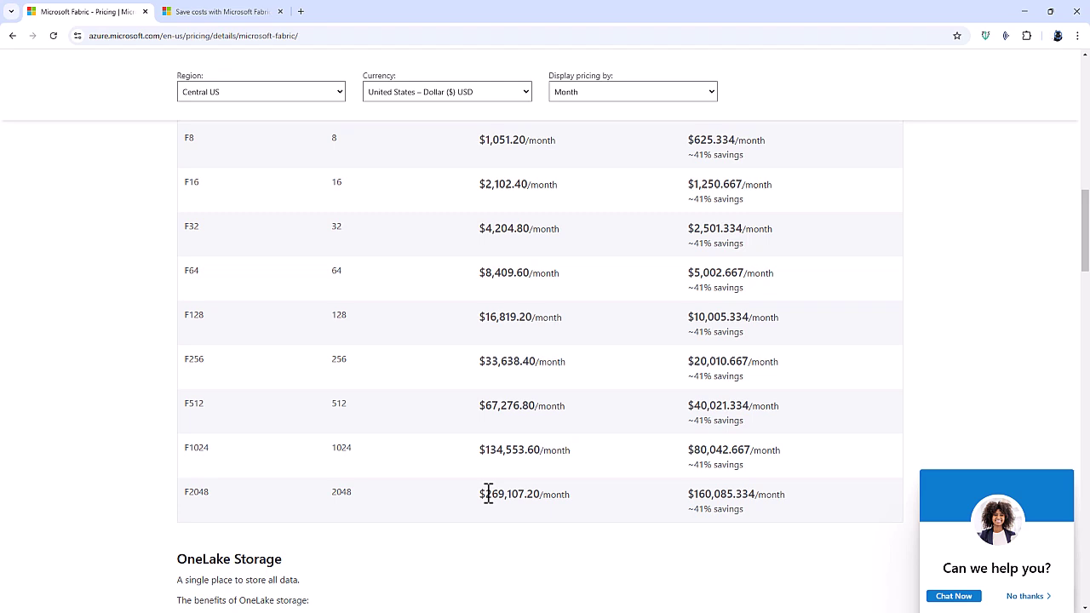
left_click_drag(485, 494, 542, 495)
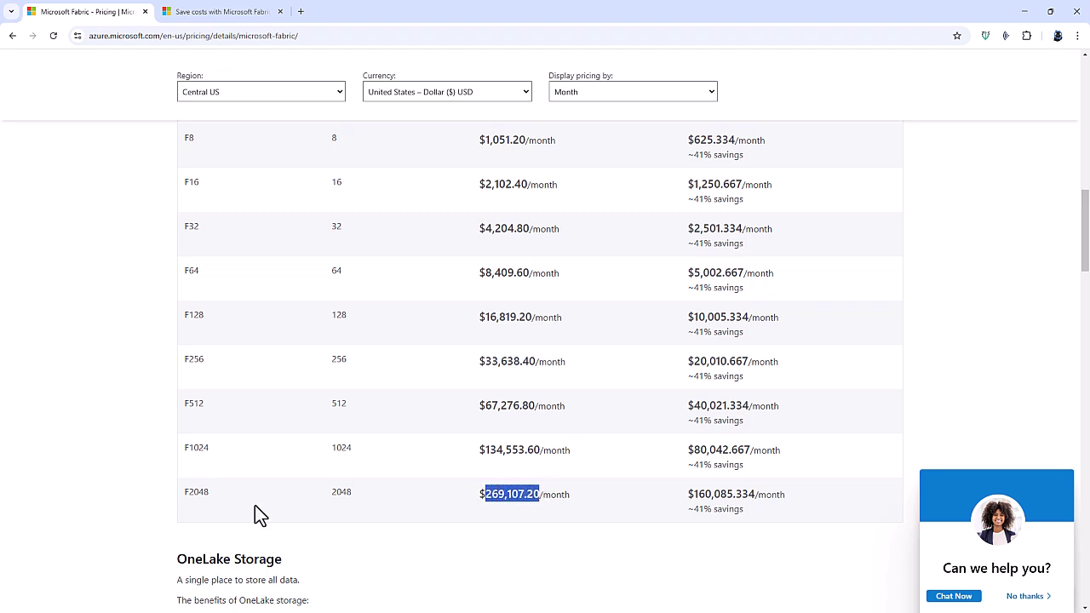
left_click_drag(186, 493, 212, 501)
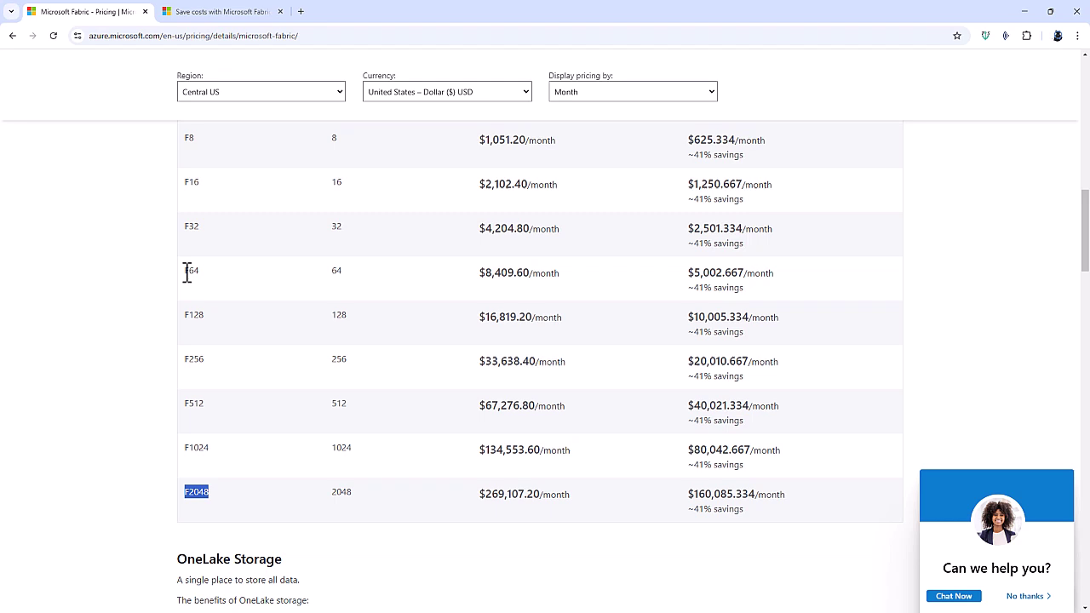
left_click_drag(184, 271, 205, 281)
left_click_drag(485, 272, 532, 272)
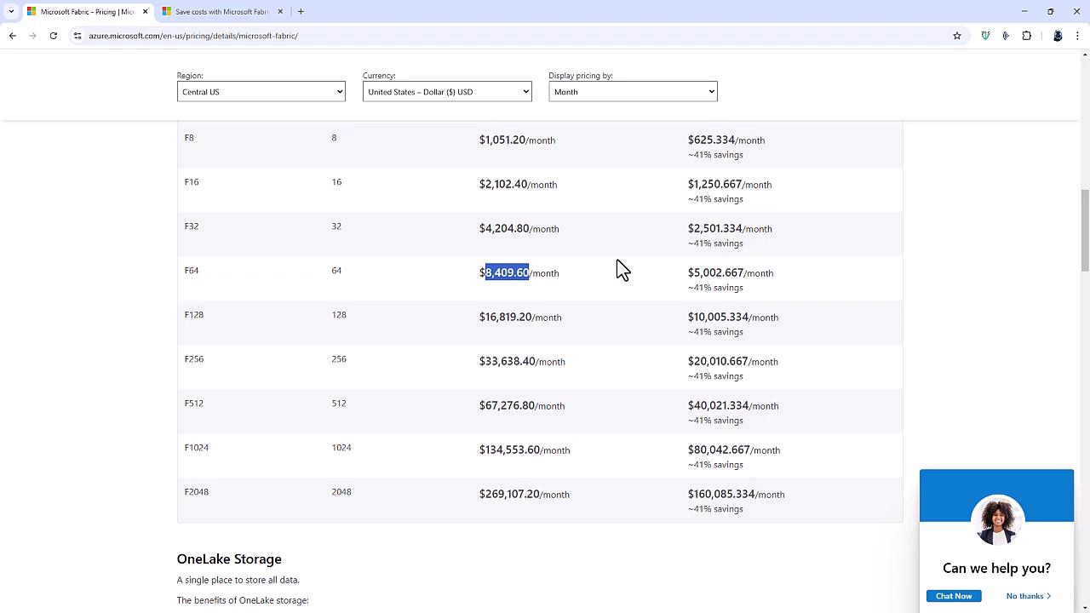
Note F2's ~41% reservation savings, then highlight the refund paragraph in Save costs with Microsoft Fabric.
scroll(713, 234, "up", 2)
scroll(715, 235, "up", 1)
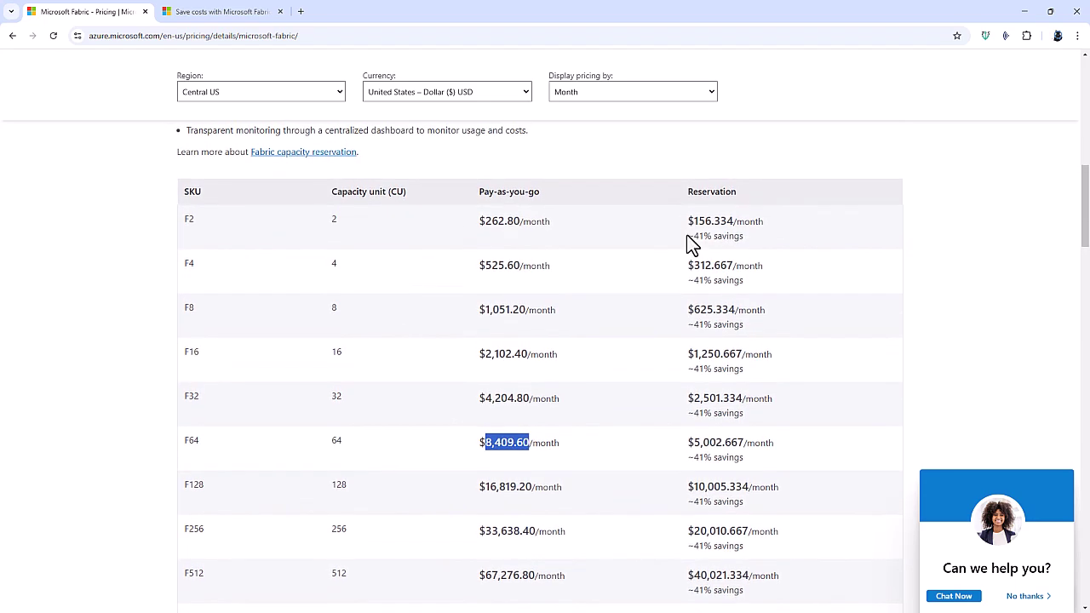
left_click_drag(689, 237, 747, 244)
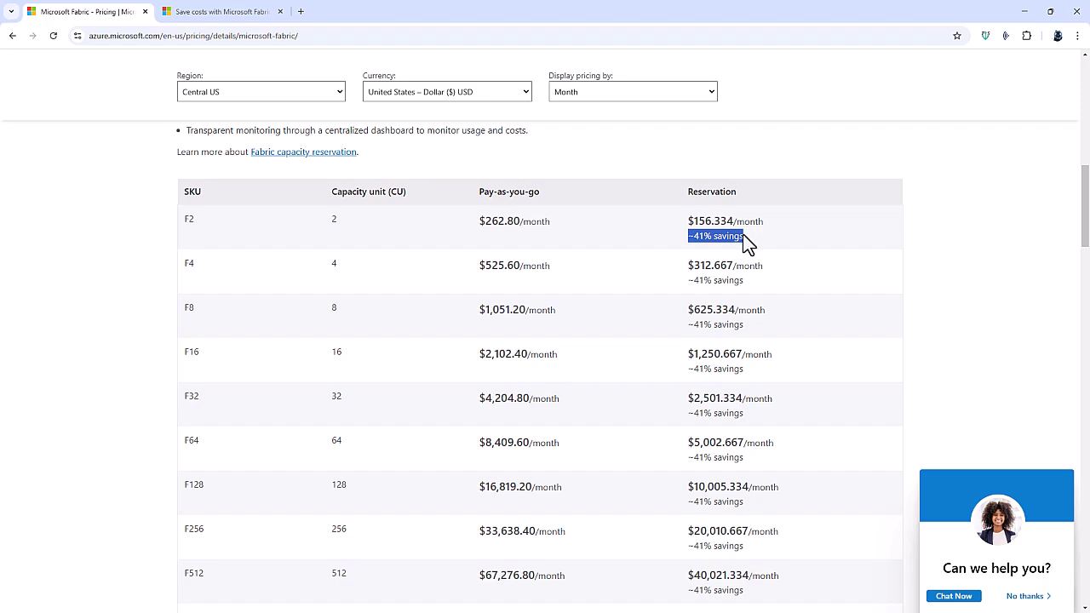
left_click(212, 13)
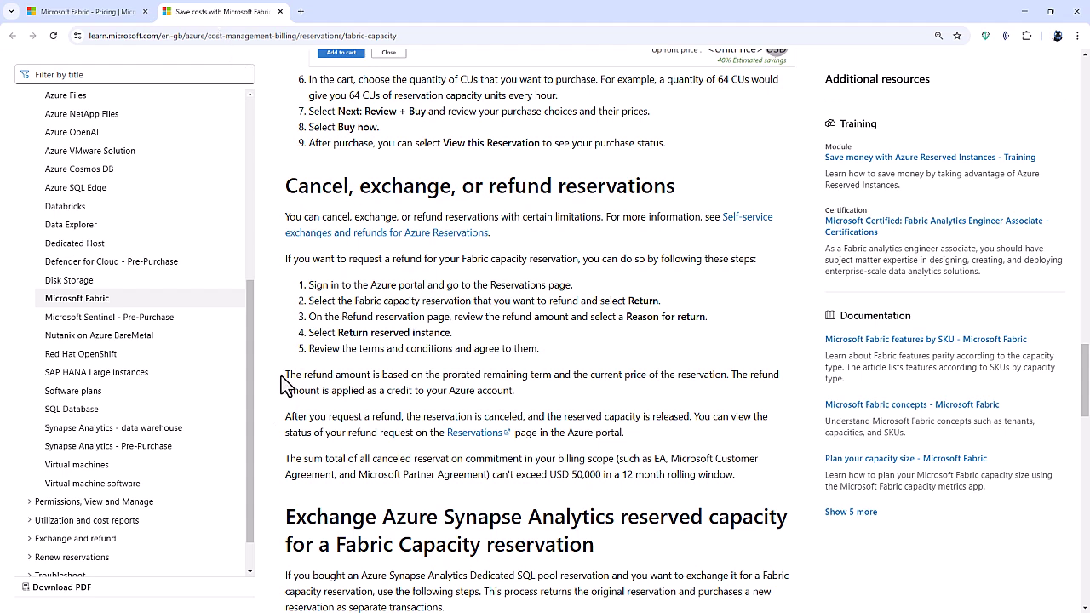
left_click_drag(284, 376, 540, 399)
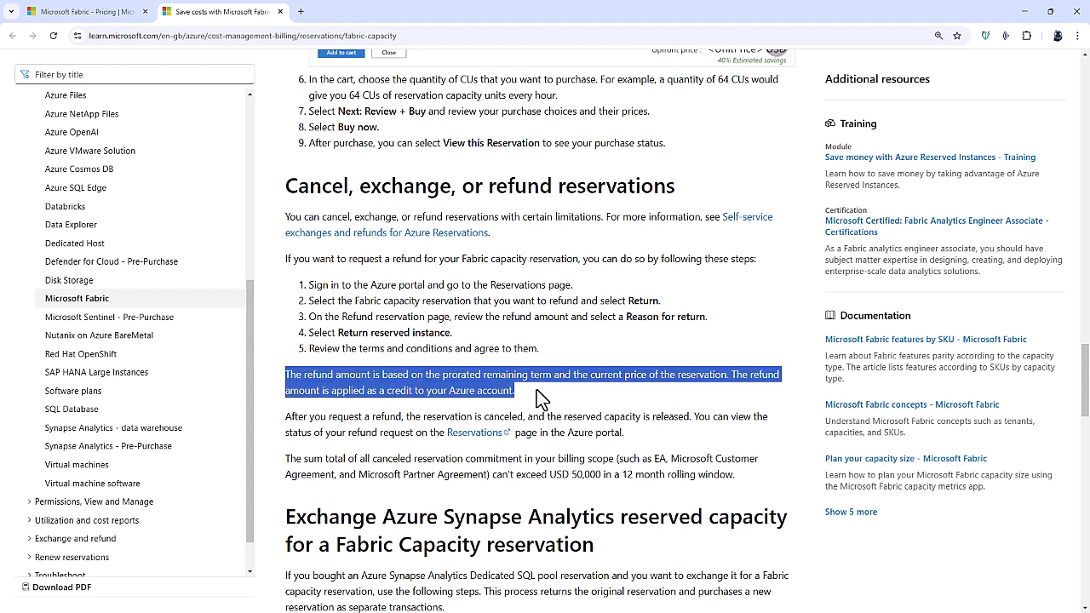
Back on the Fabric pricing page, highlight the OneLake storage price of $0.023.
left_click(127, 14)
left_click(163, 267)
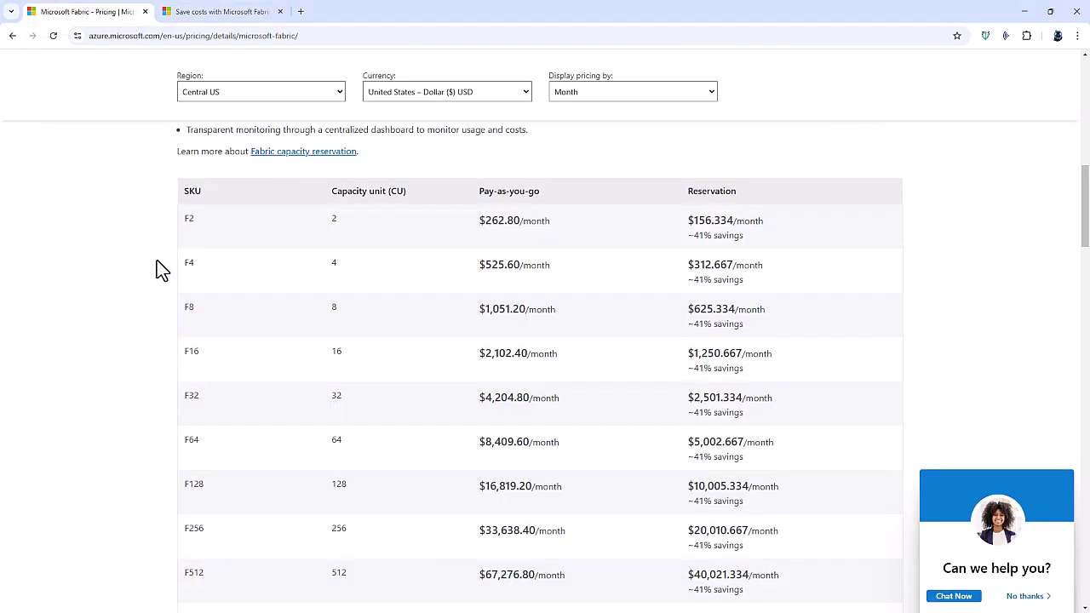
scroll(158, 268, "down", 5)
scroll(123, 308, "down", 2)
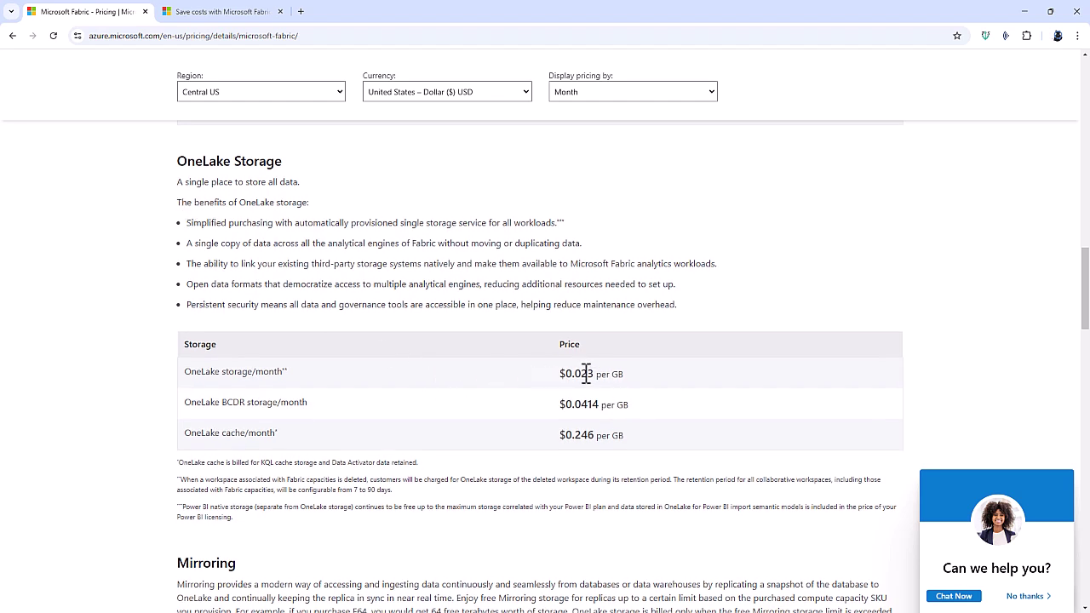
left_click_drag(581, 373, 593, 374)
Highlight F2's 2 TB free Mirroring storage, then return to the top of the page.
scroll(587, 379, "down", 3)
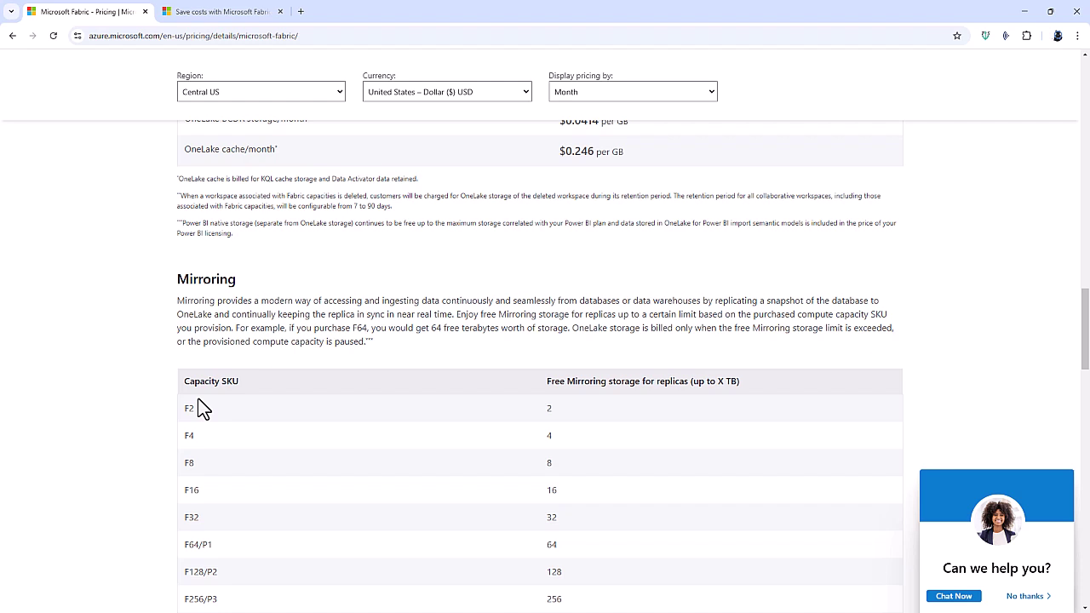
left_click_drag(184, 408, 194, 411)
double_click(550, 409)
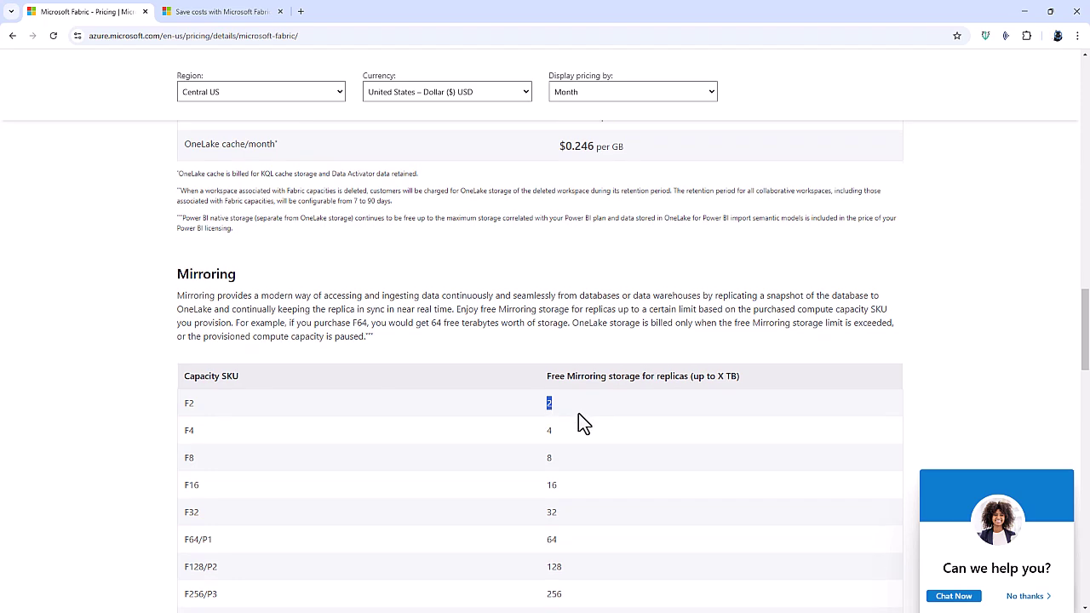
scroll(578, 413, "down", 5)
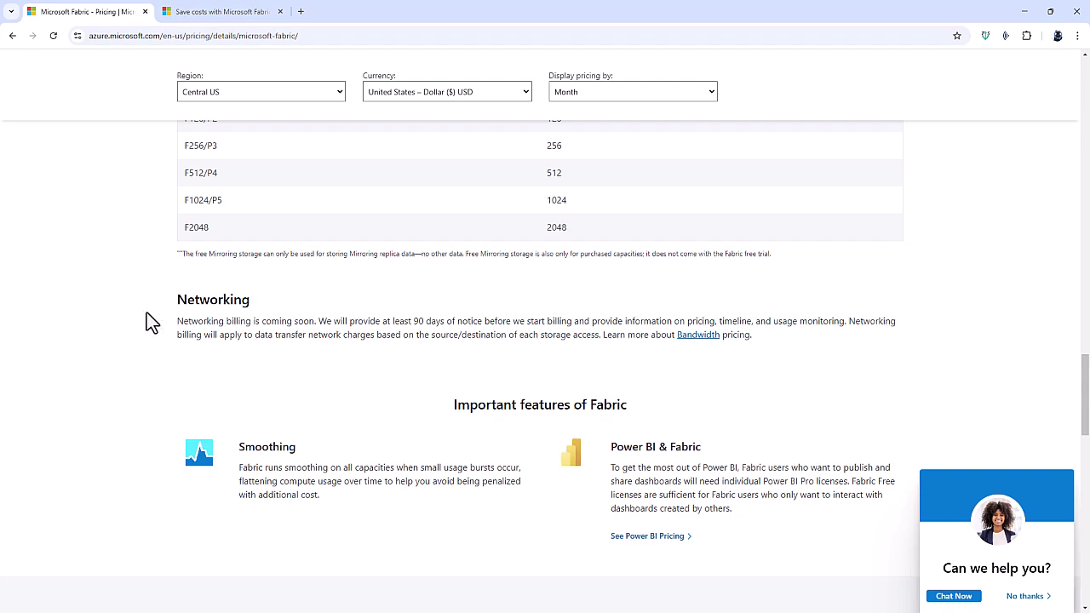
scroll(146, 314, "up", 15)
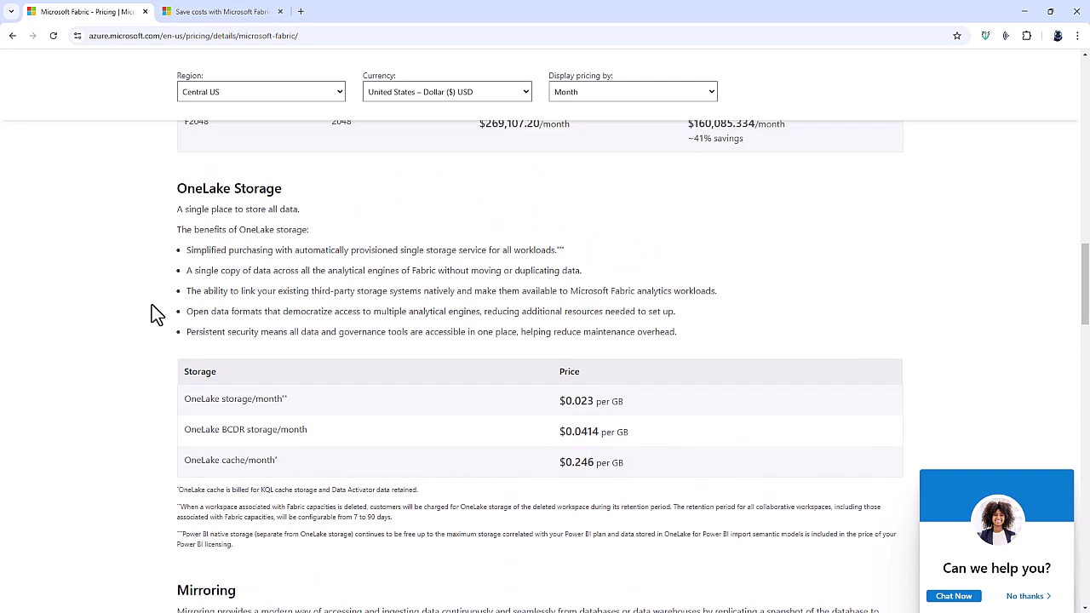
scroll(152, 306, "up", 15)
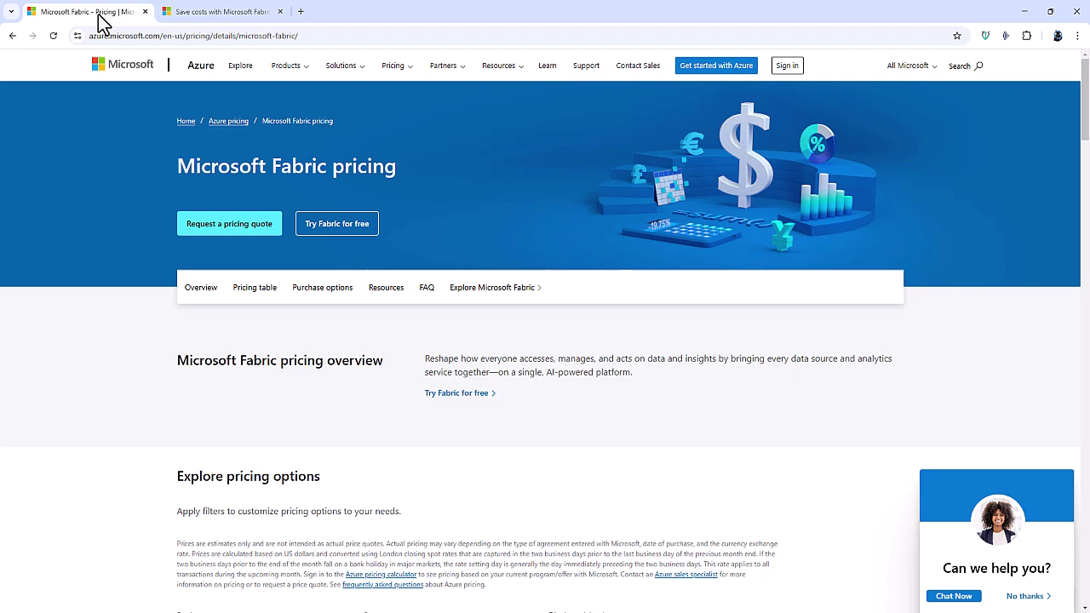
From the Fabric landing page, start the free trial, dismiss the expiry notice and submit a work email.
left_click(12, 36)
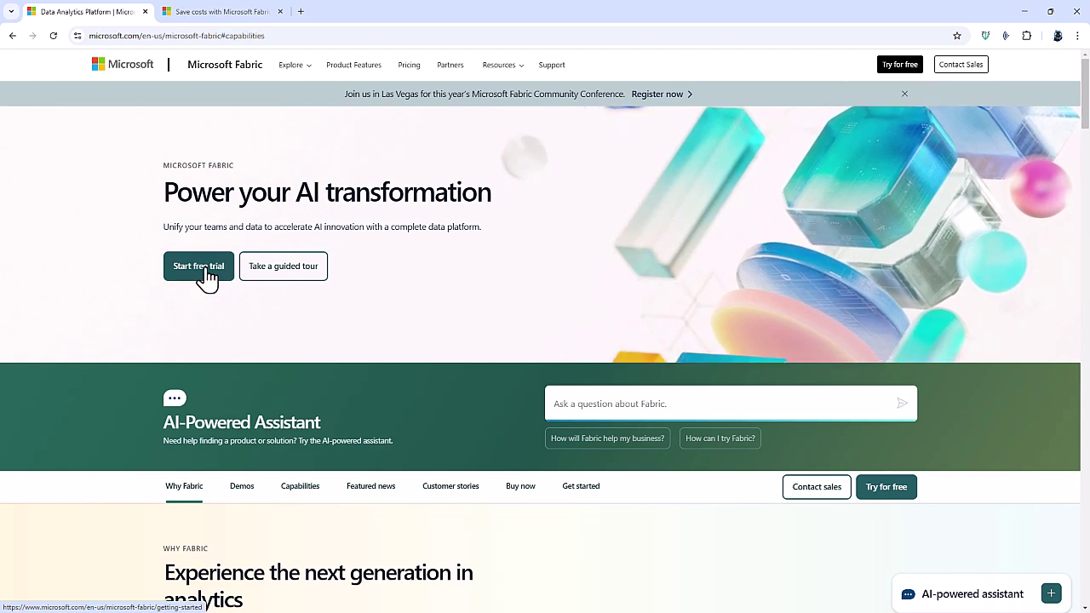
left_click(902, 66)
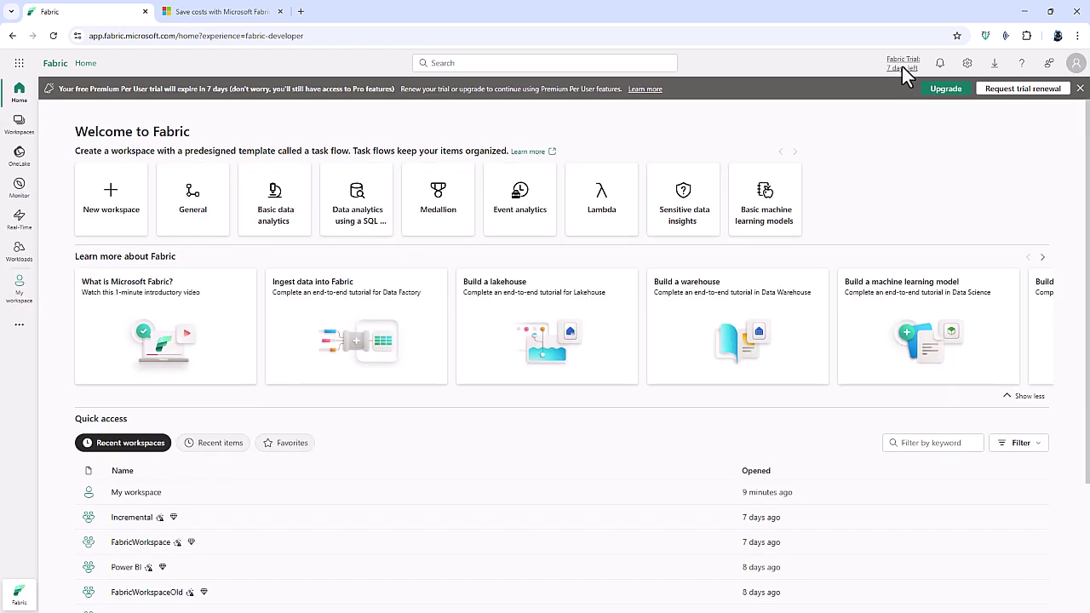
left_click(1080, 88)
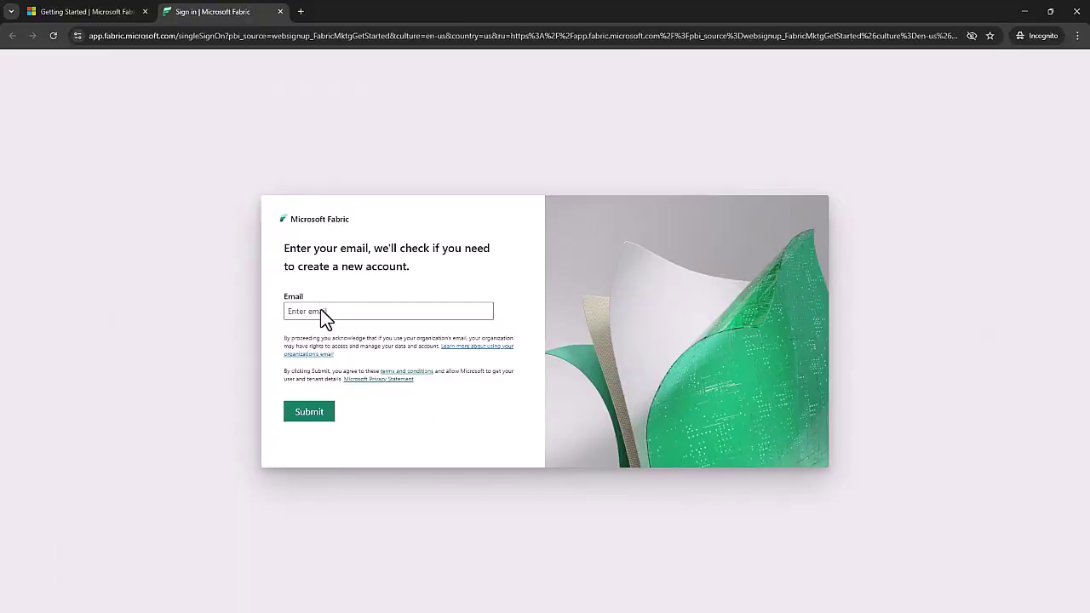
left_click(327, 315)
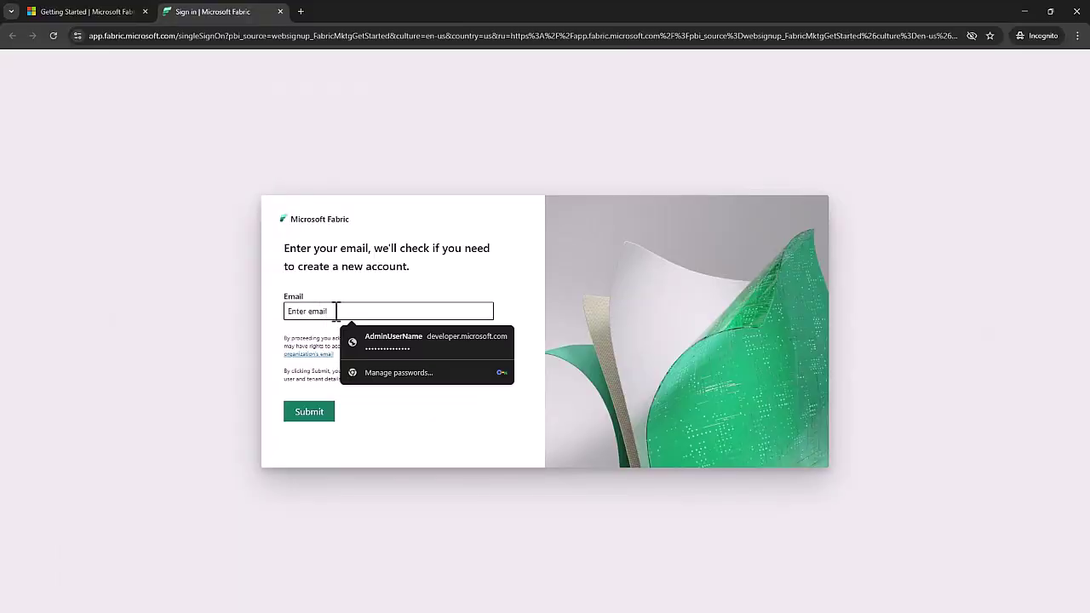
type("aicro")
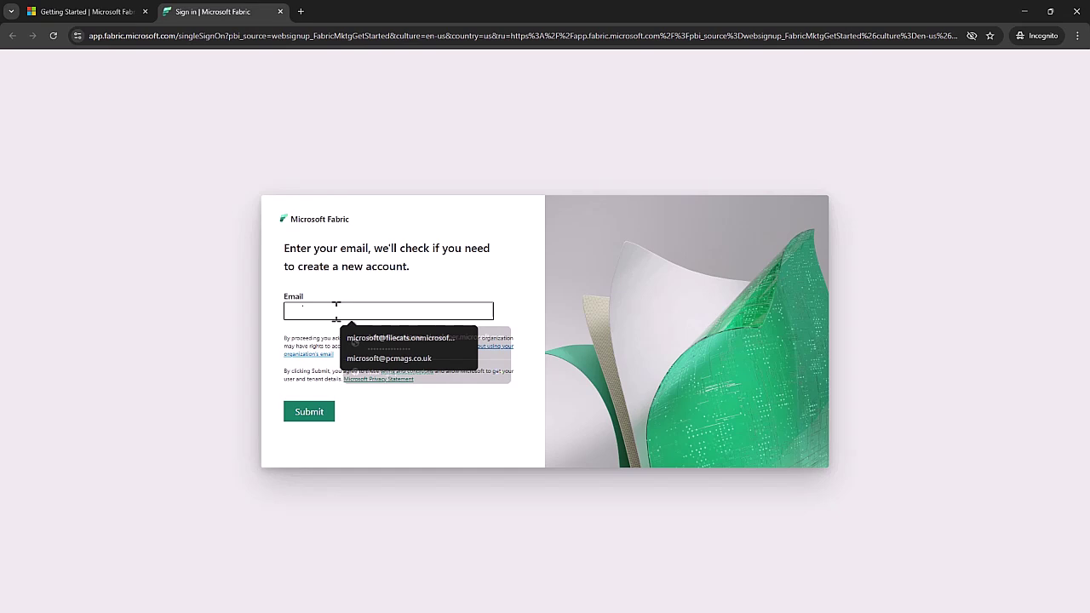
type("soft")
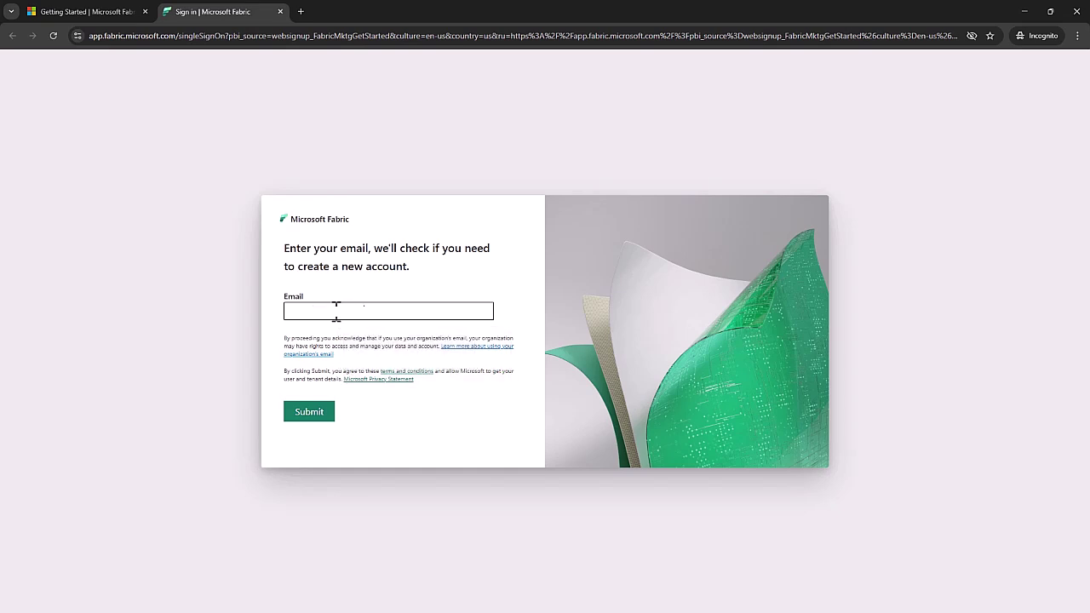
left_click(311, 415)
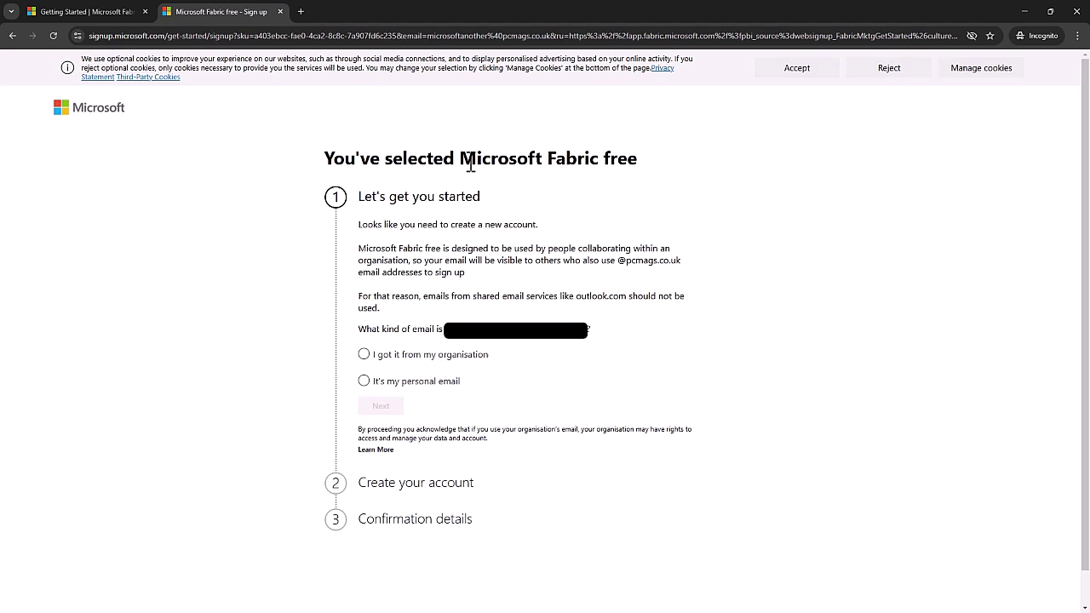
Mark the email as an organisation address and continue to the Create your account step.
left_click_drag(469, 165, 638, 158)
left_click(640, 160)
left_click(411, 364)
left_click(411, 364)
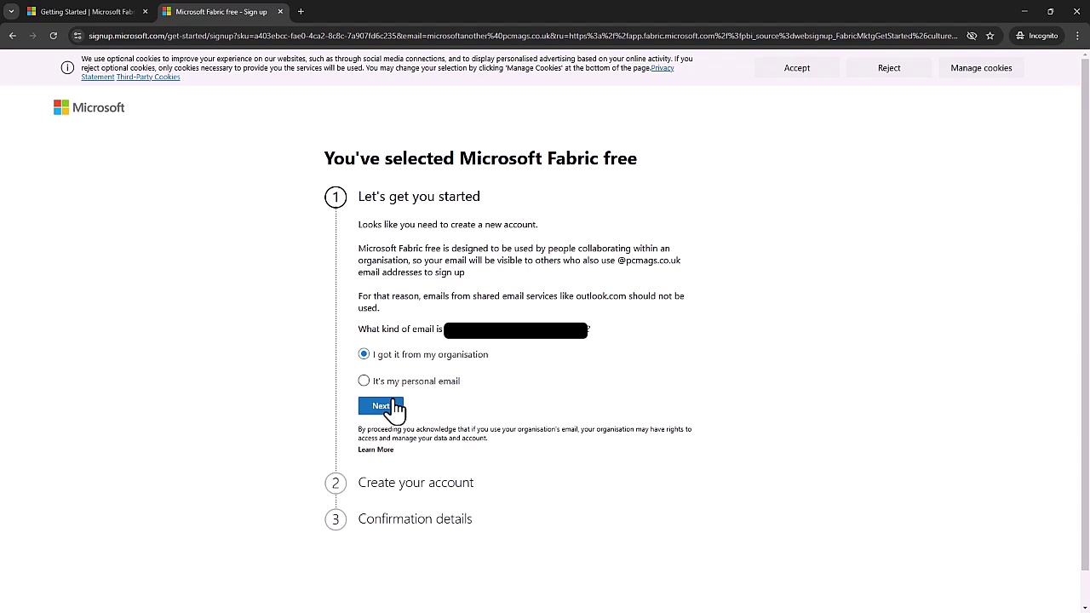
left_click(396, 383)
left_click(416, 357)
left_click(388, 406)
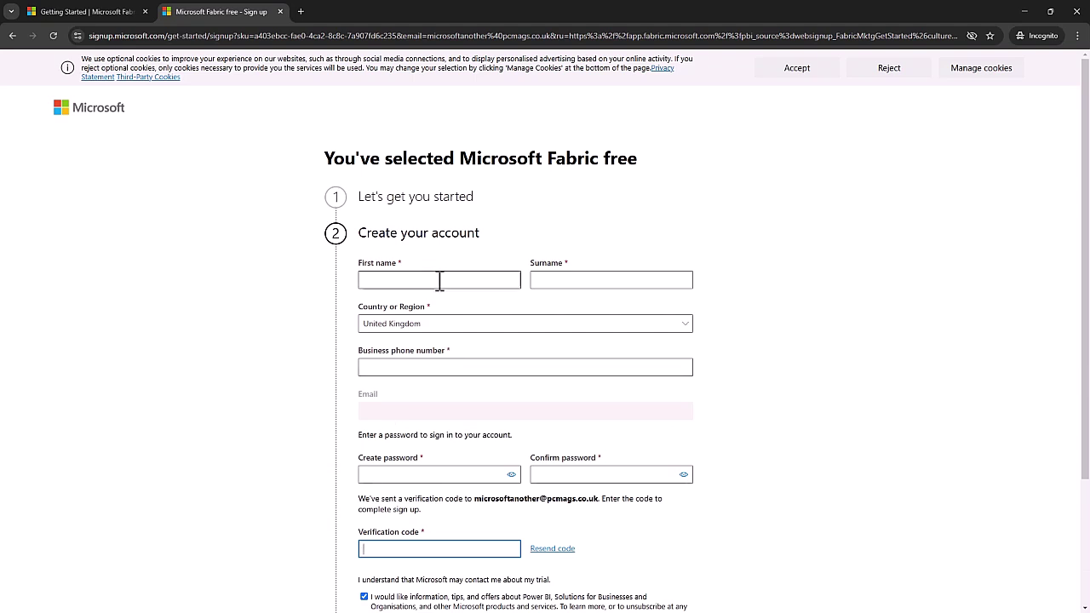
Choose Get started, defer authenticator setup with Ask later, and stay signed in.
scroll(486, 341, "down", 2)
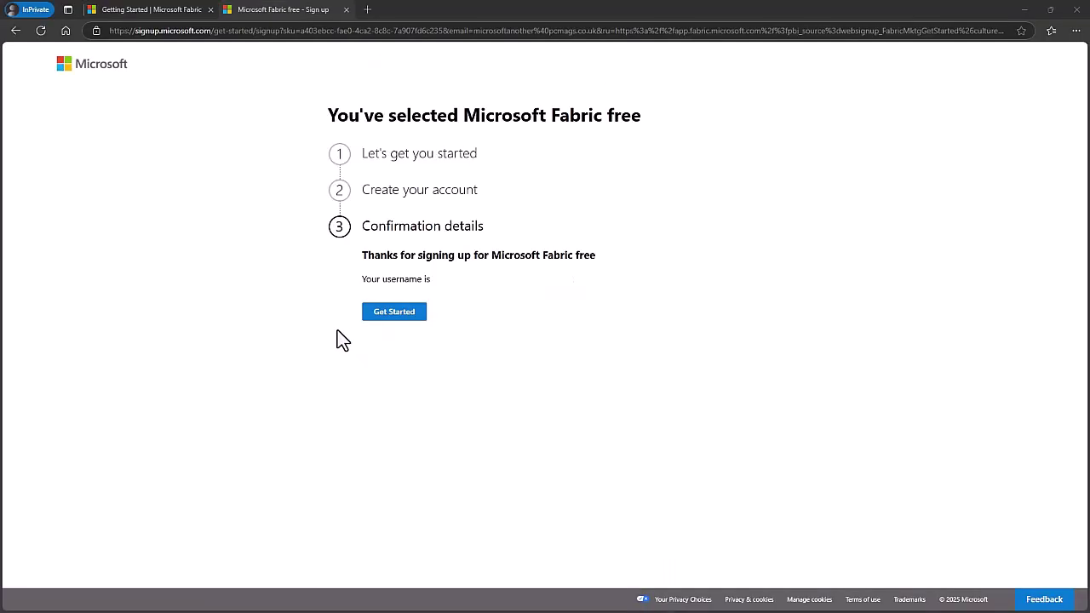
left_click(407, 312)
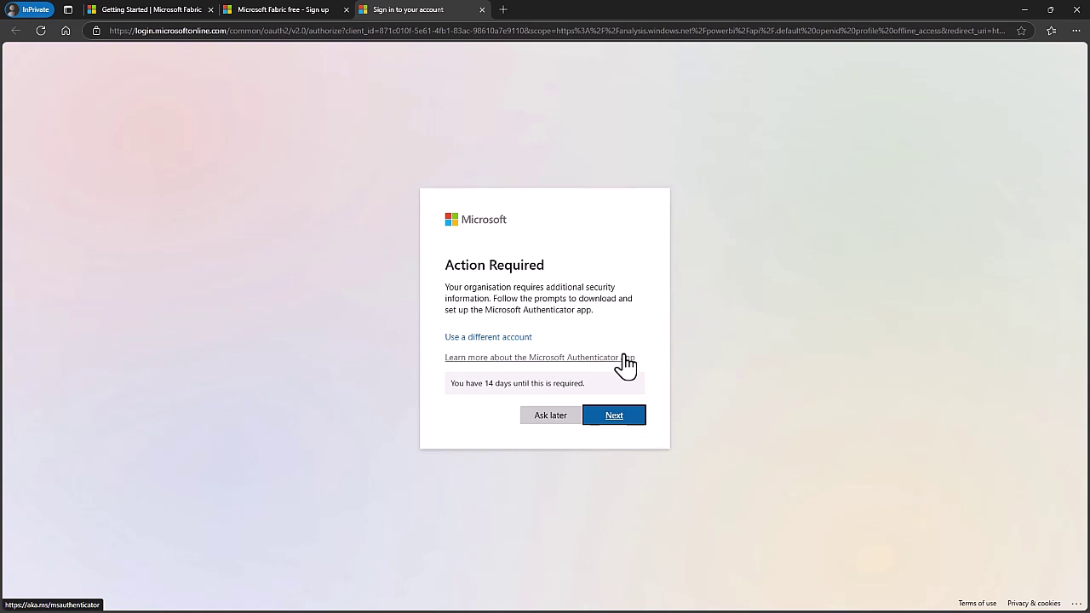
left_click(561, 417)
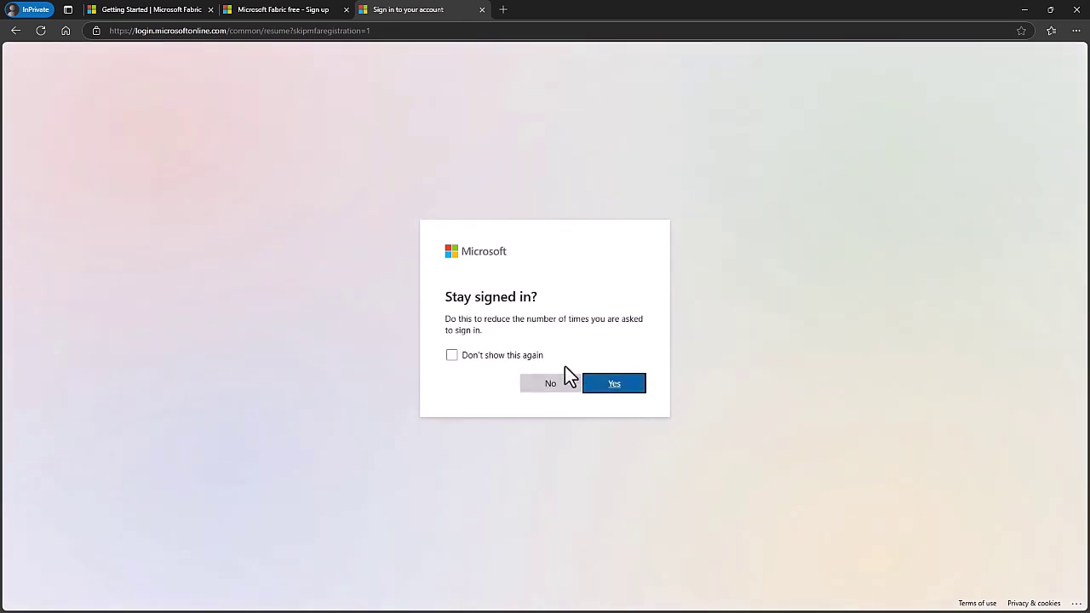
left_click(610, 394)
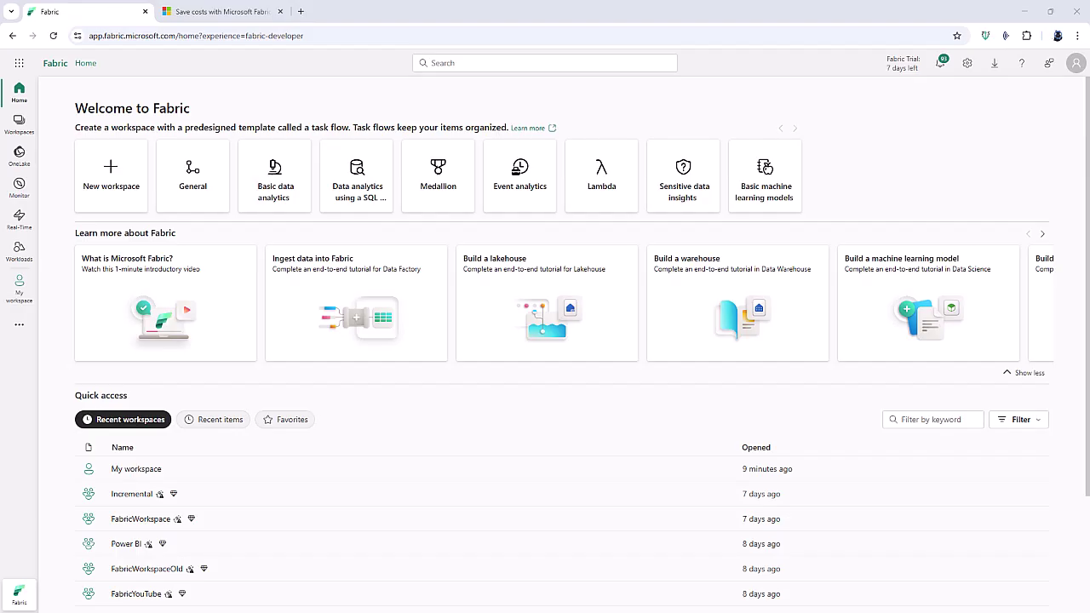
Go to My workspace and show the New item panel of creatable item types.
left_click(20, 289)
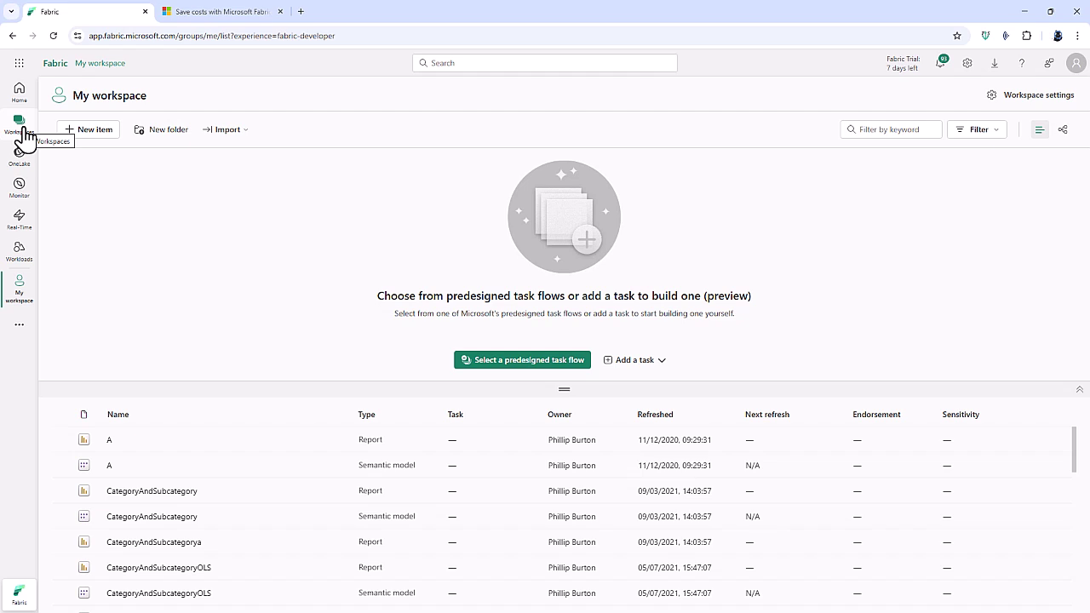
left_click(89, 136)
Filter items by 'datab', pick SQL database (preview), accept the free trial upgrade, and reload.
left_click(1010, 122)
type("d")
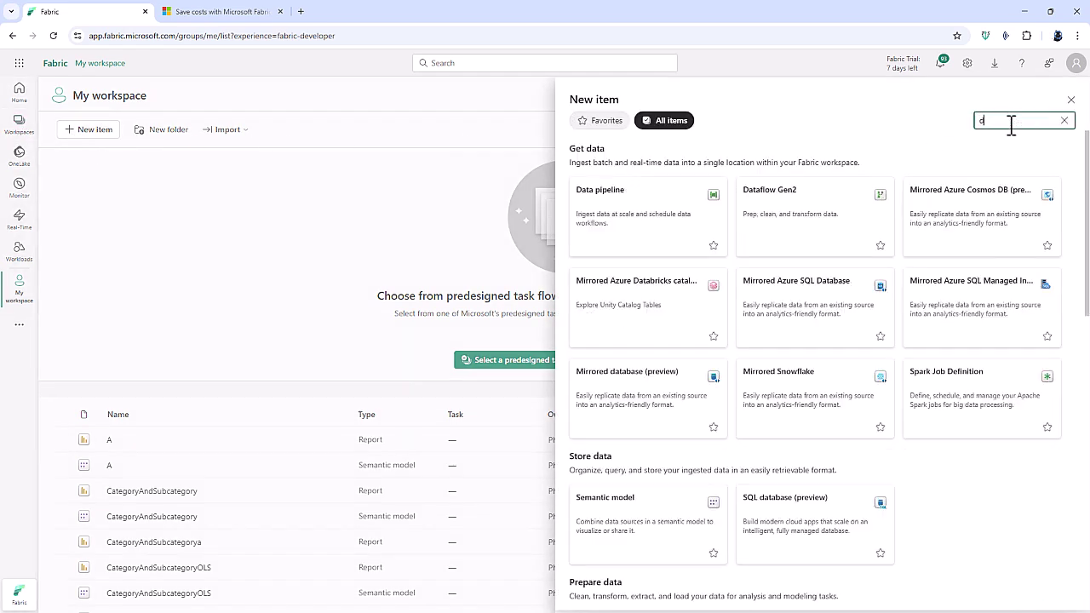
type("atab")
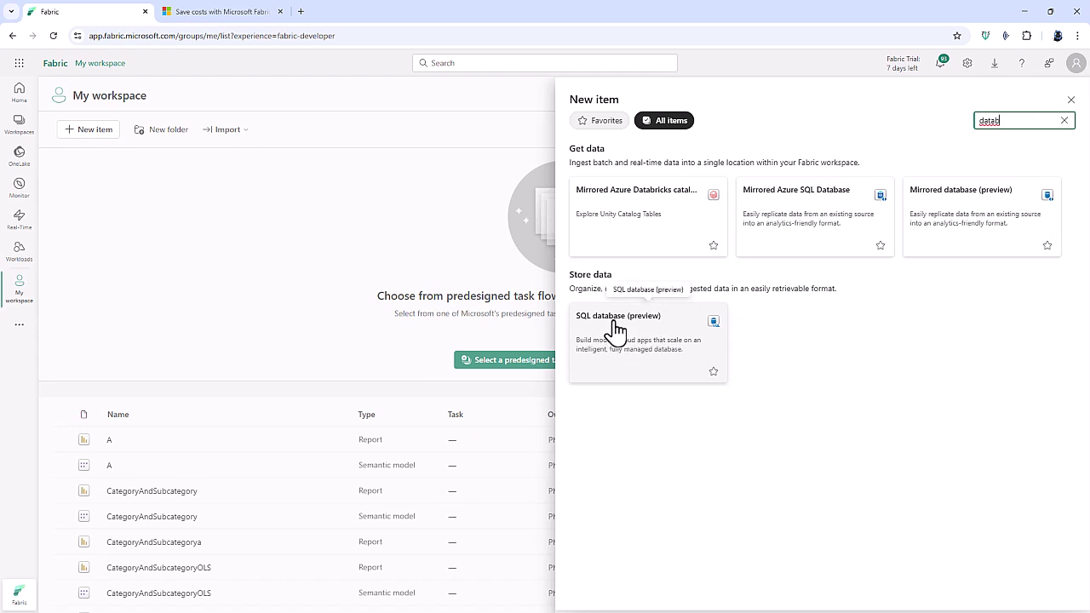
left_click(613, 332)
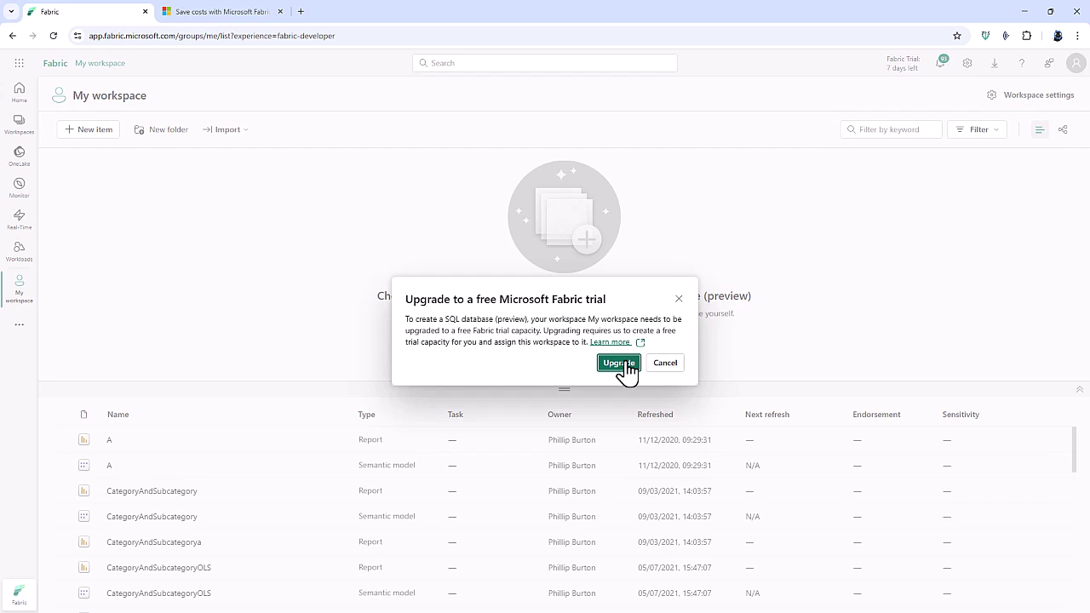
left_click(619, 363)
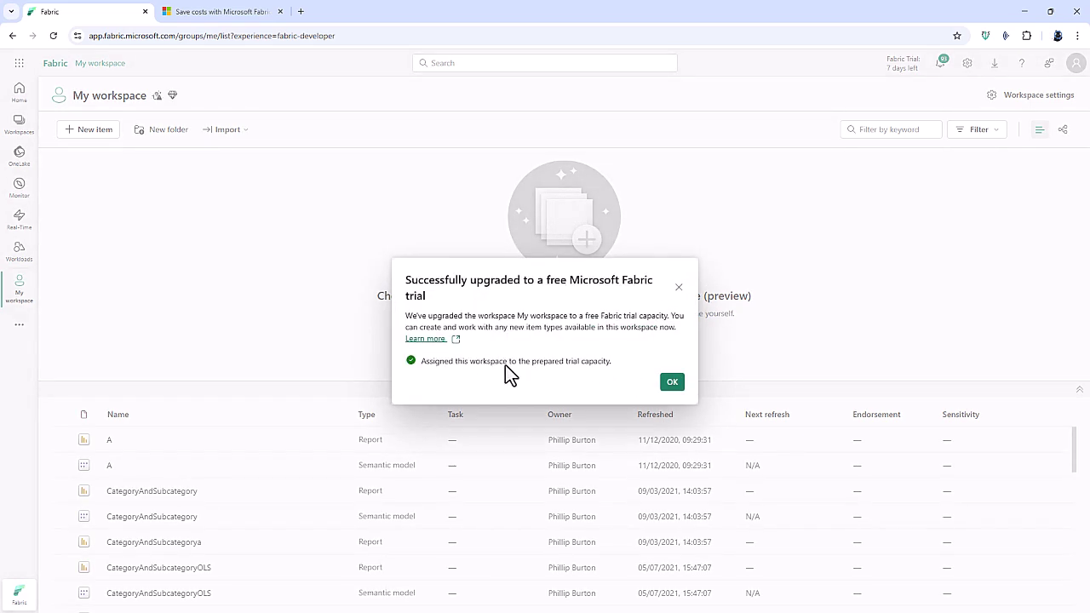
left_click(673, 389)
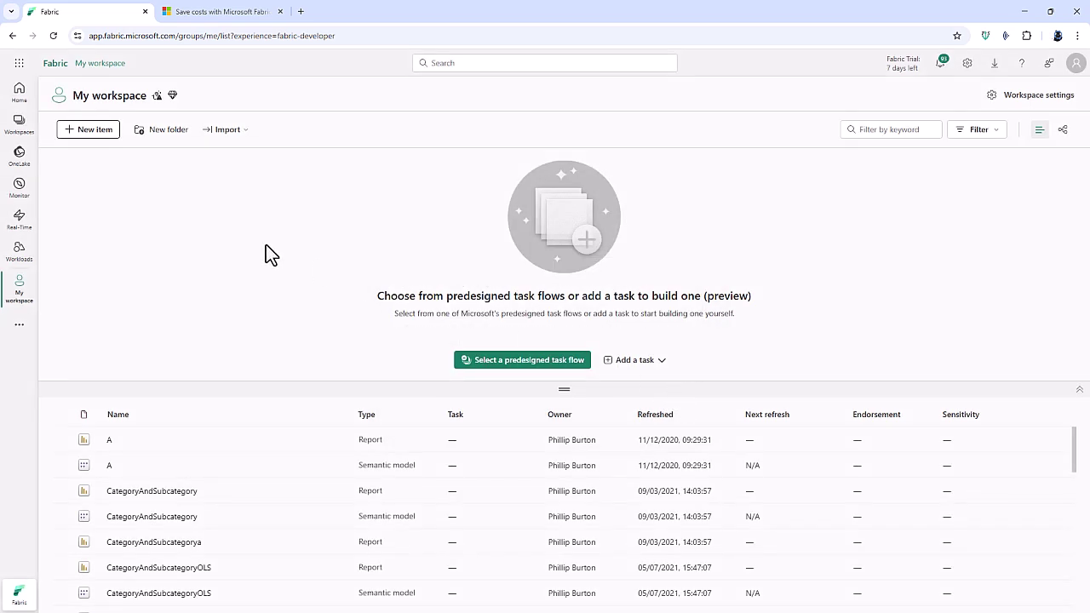
left_click(52, 36)
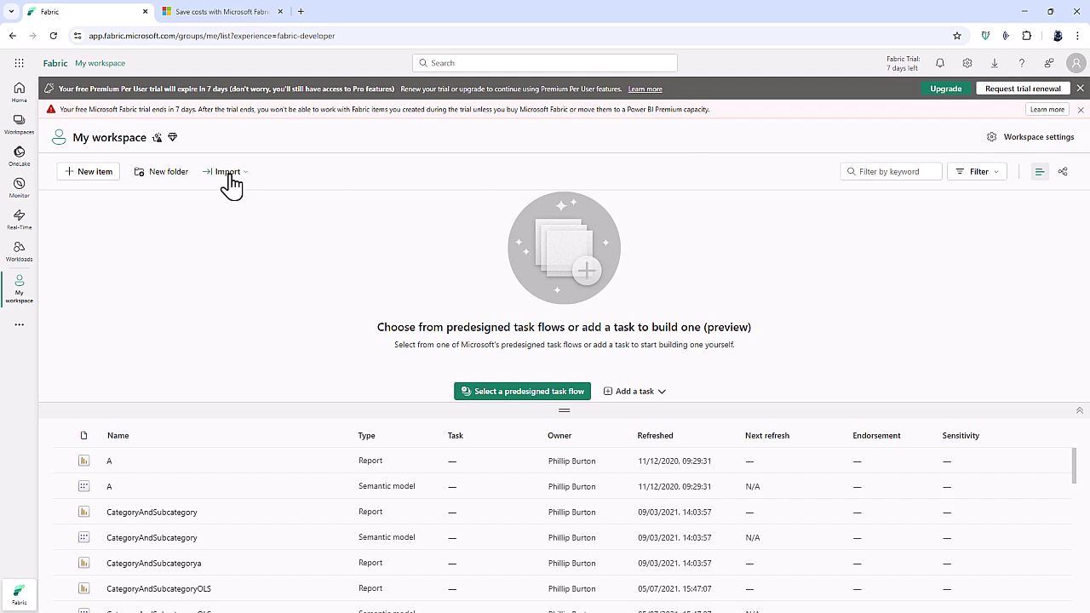
Create a SQL database (preview) named FabricSQLDatabase from New item filtered by 'datab'.
left_click(83, 175)
left_click(1015, 120)
type("datab")
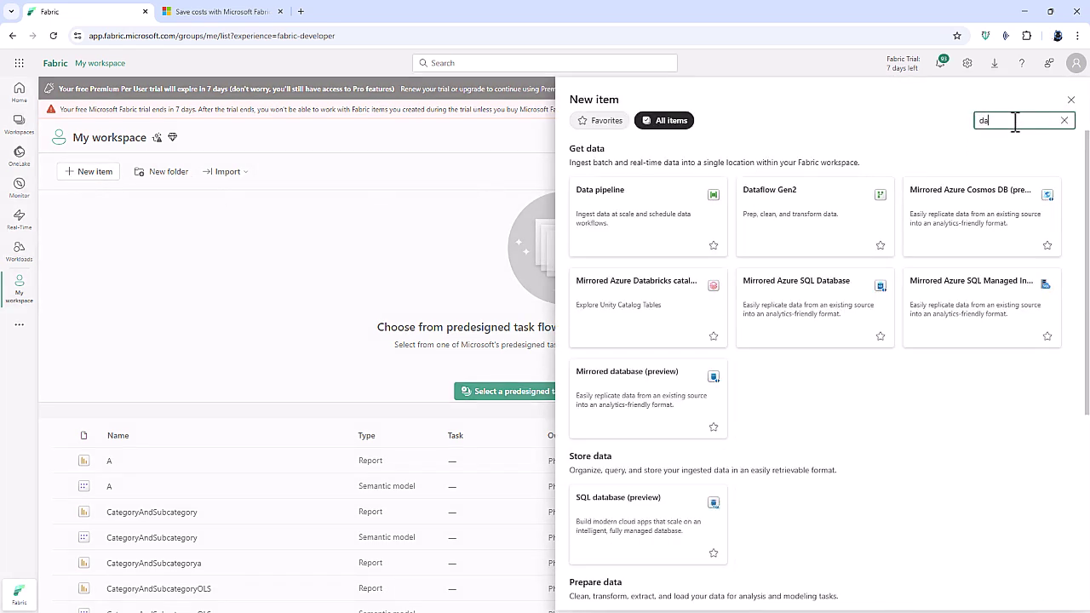
left_click(628, 326)
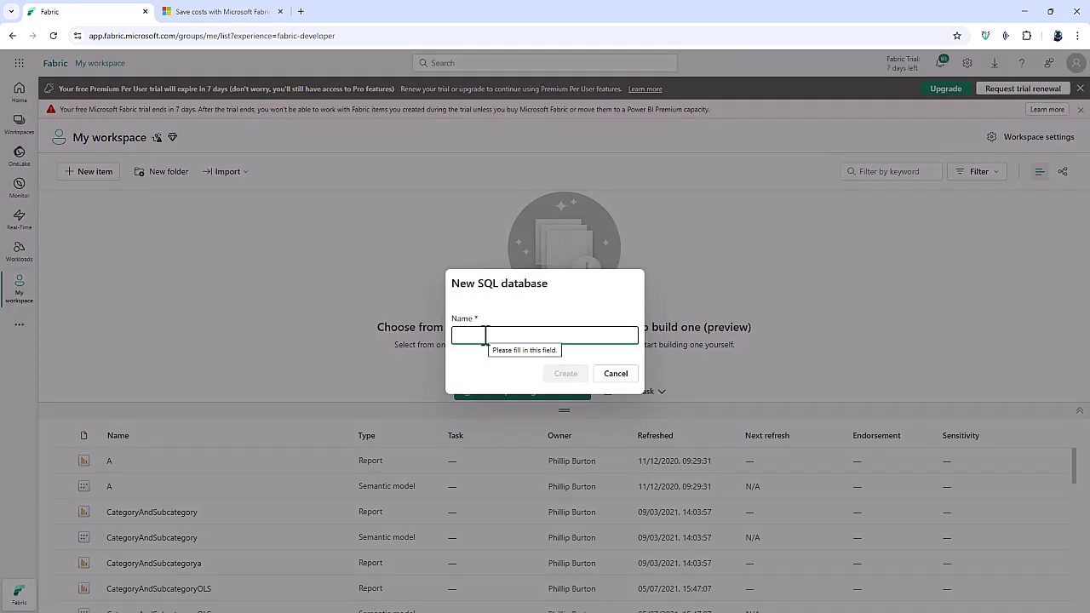
type("FabricSQLDa")
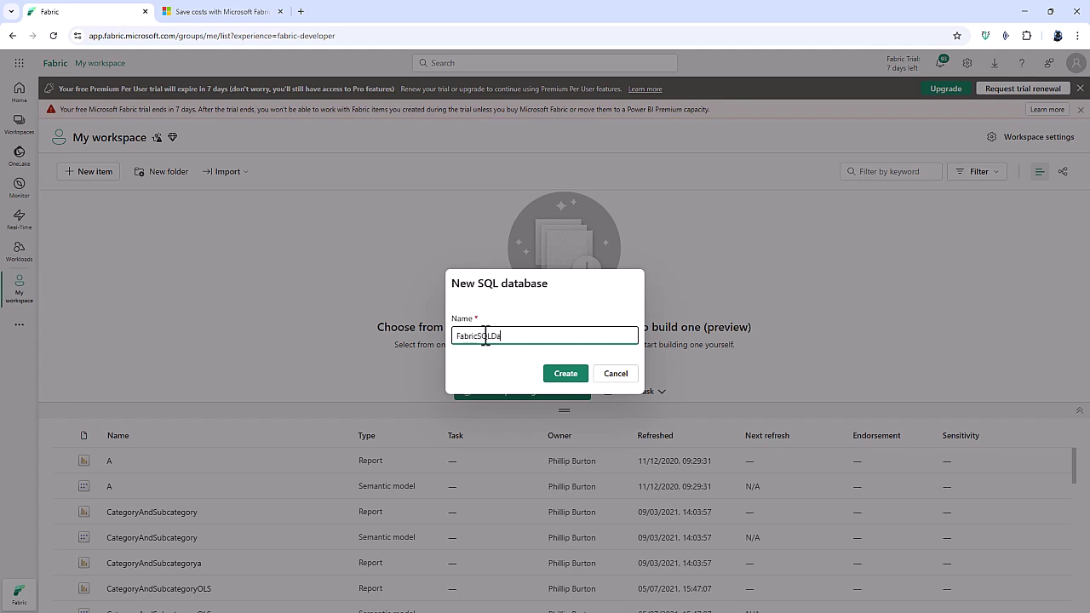
type("tabase")
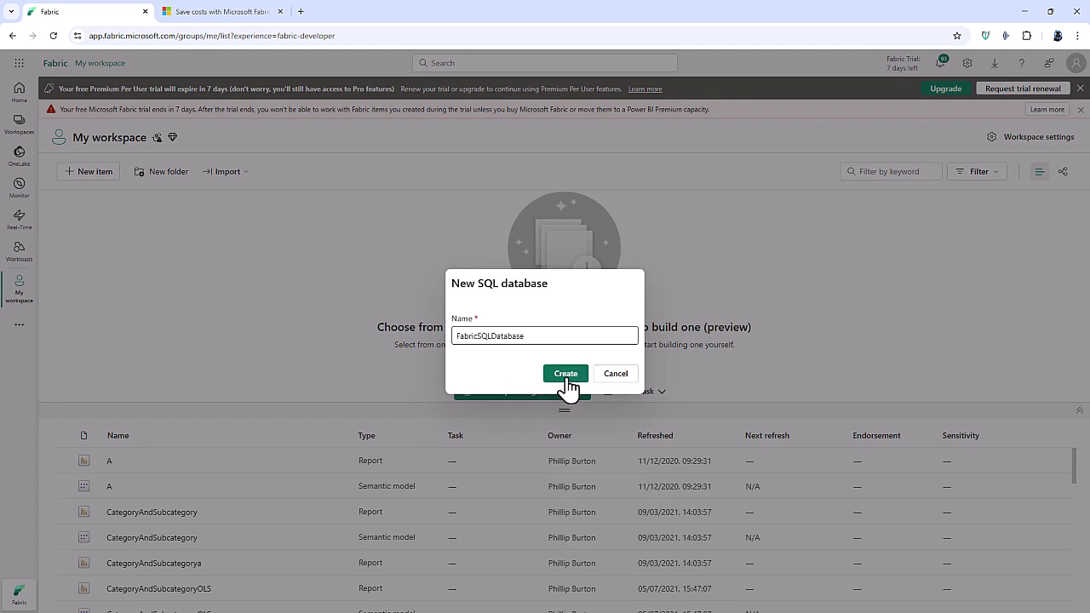
left_click(566, 379)
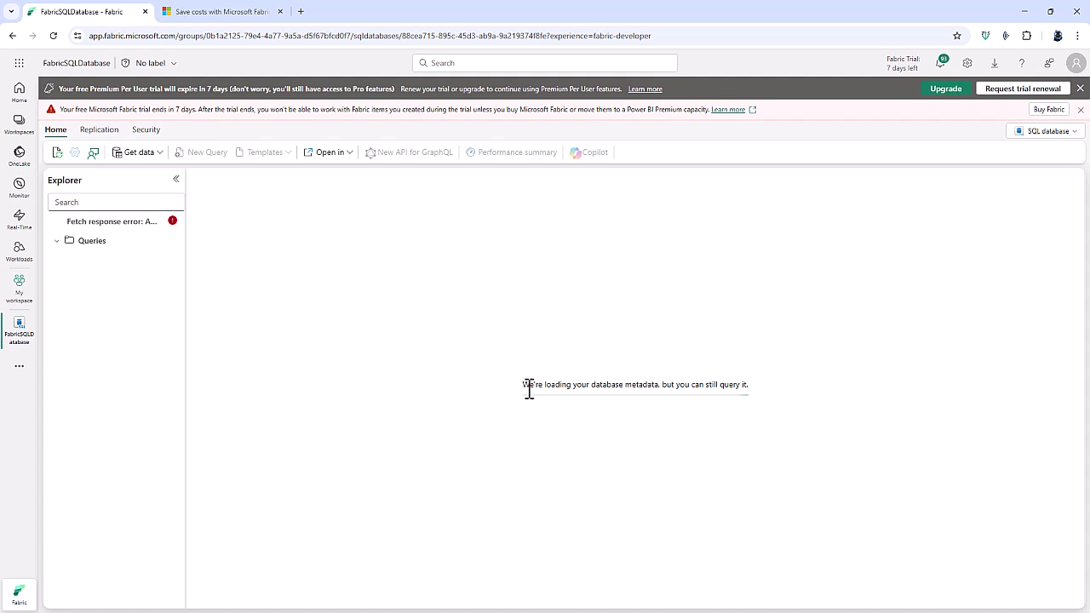
Reload the page and expand FabricSQLDatabase down to its dbo Tables list.
left_click(52, 35)
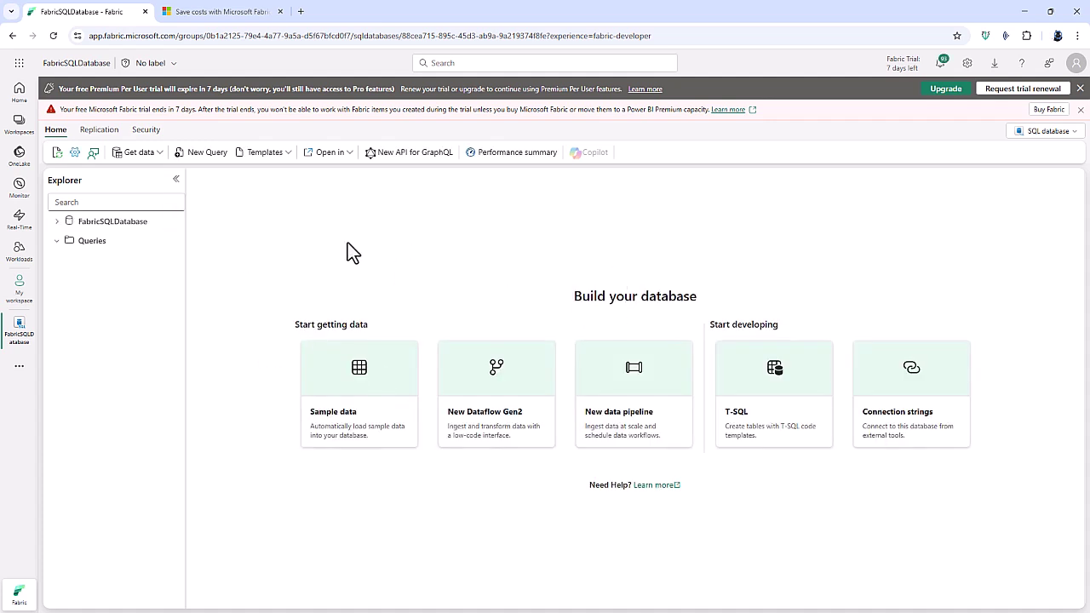
left_click(56, 222)
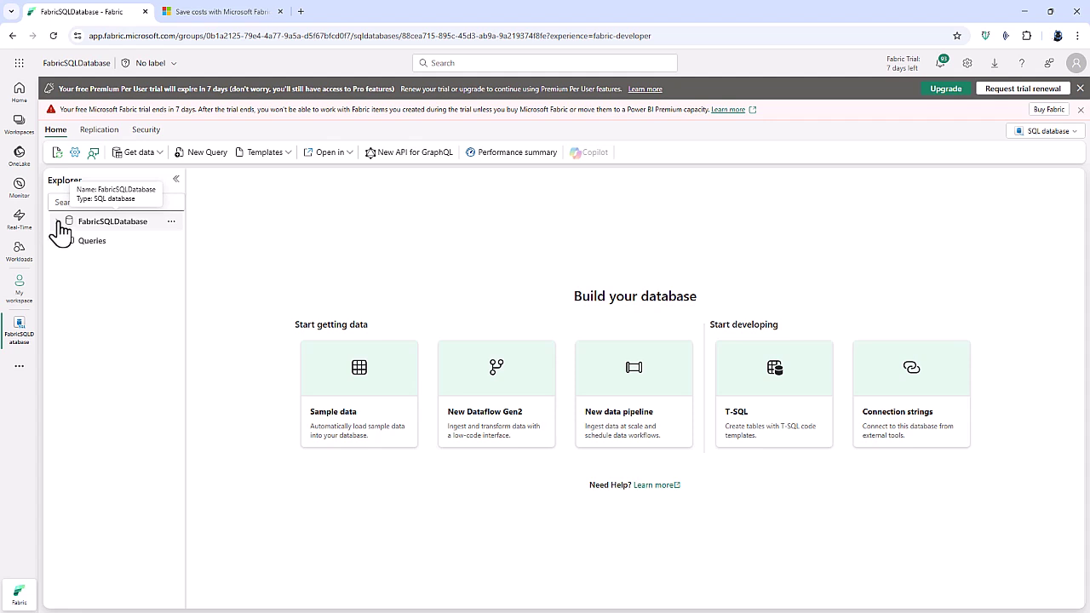
left_click(70, 241)
left_click(83, 260)
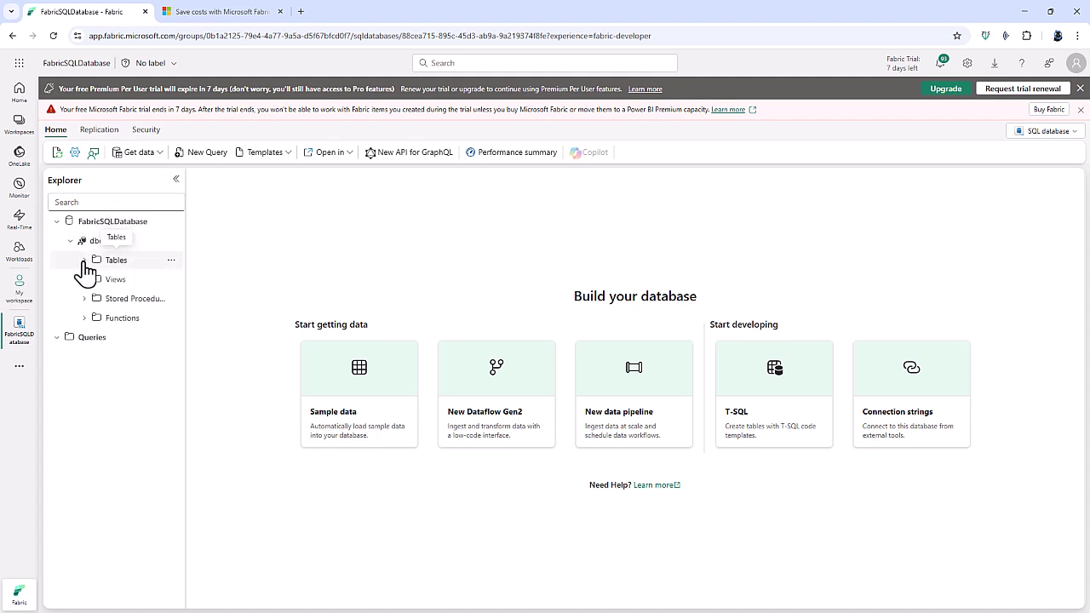
Write CREATE TABLE tblFirst (ID int, Description varchar(20)) in a new query.
left_click(197, 156)
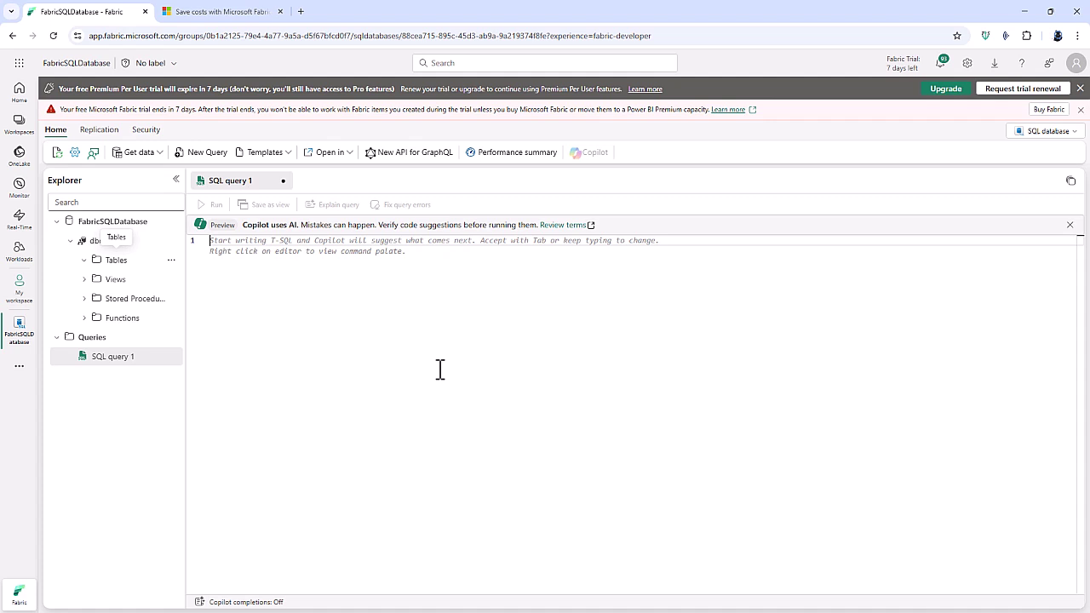
type("CREATE TABLE ")
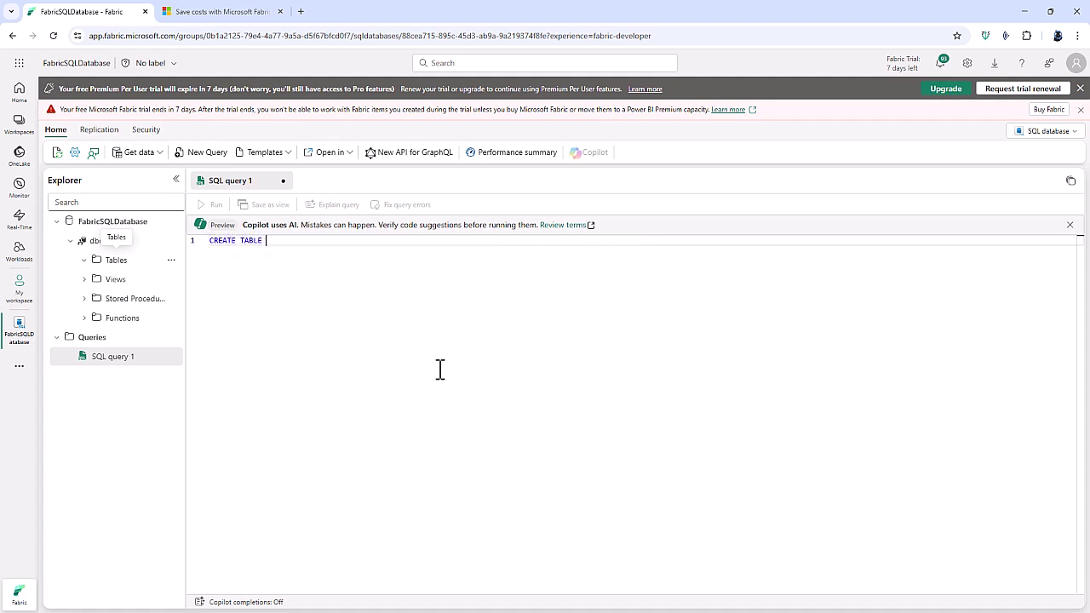
type("tblFirst")
key("Return")
type("(ID ")
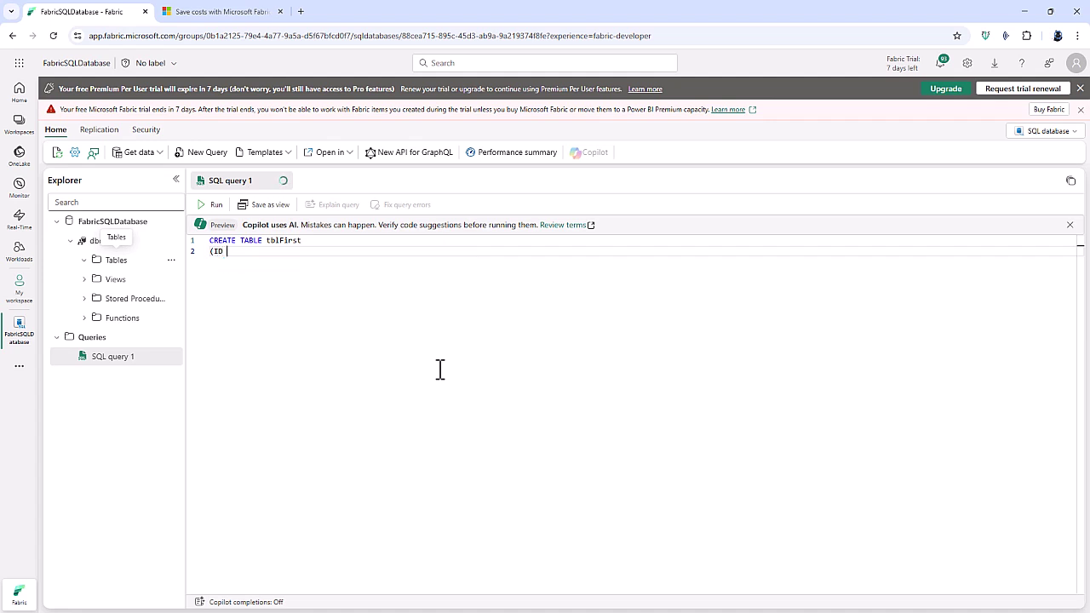
type("int,")
key("Return")
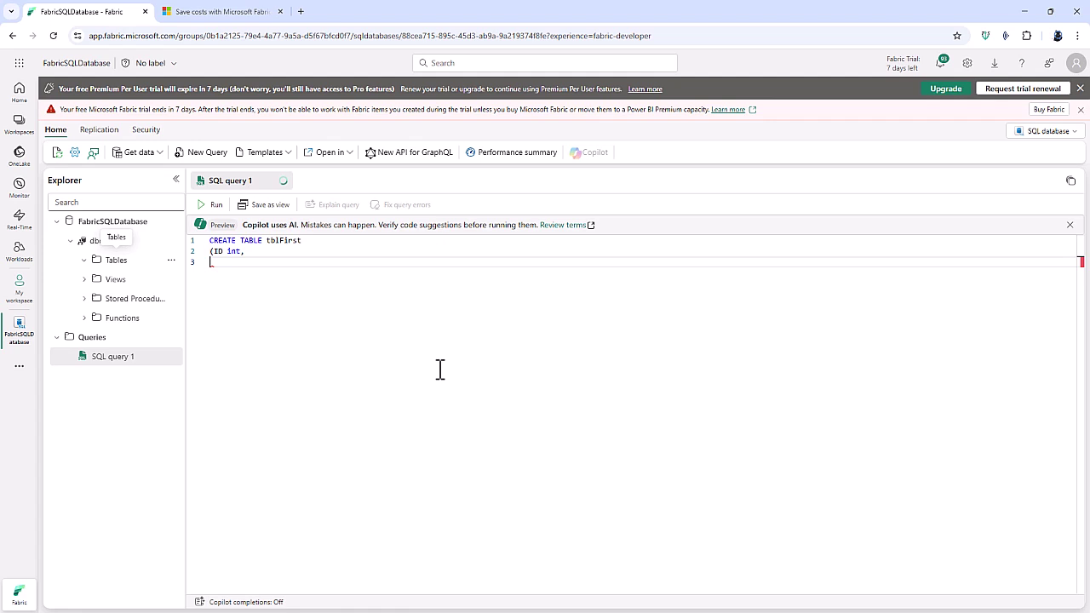
type("Description varchar(20))")
Run the statement and expand tblFirst to show its ID and Description columns.
left_click(212, 206)
left_click(343, 264)
key("Return")
key("Return")
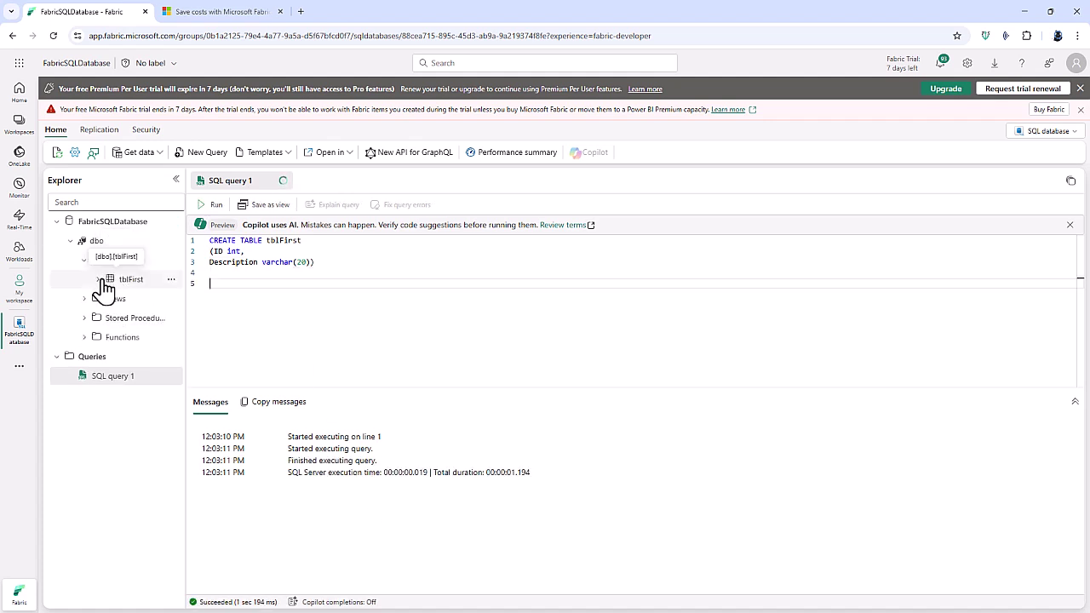
left_click(97, 280)
left_click(111, 299)
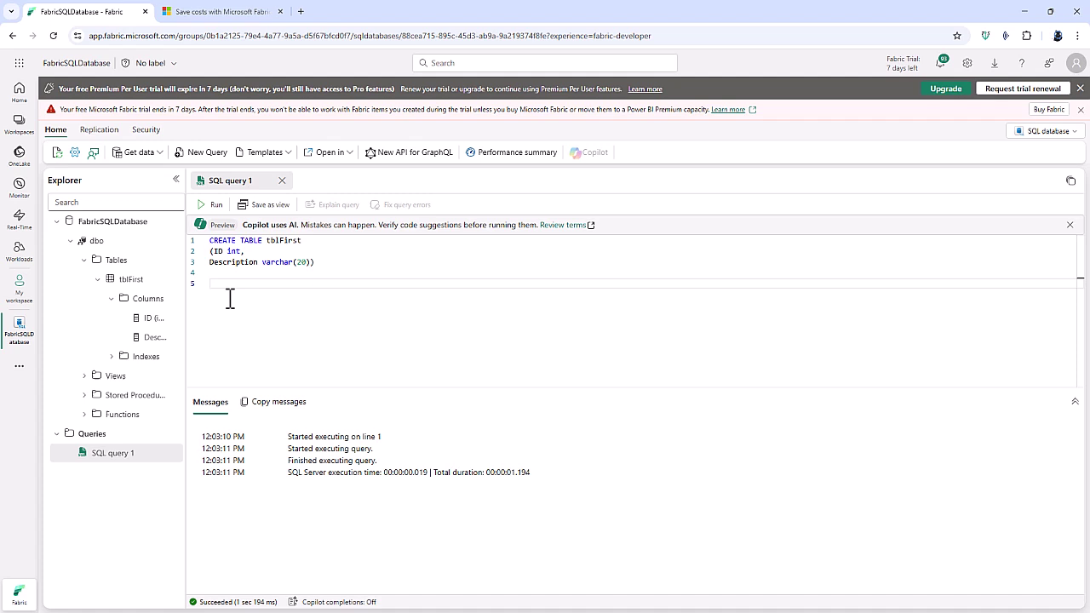
Insert rows (1, 'first Description') and (2, 'Second Description') into tblFirst and run the INSERT.
type("INSERT INTO tblFirst")
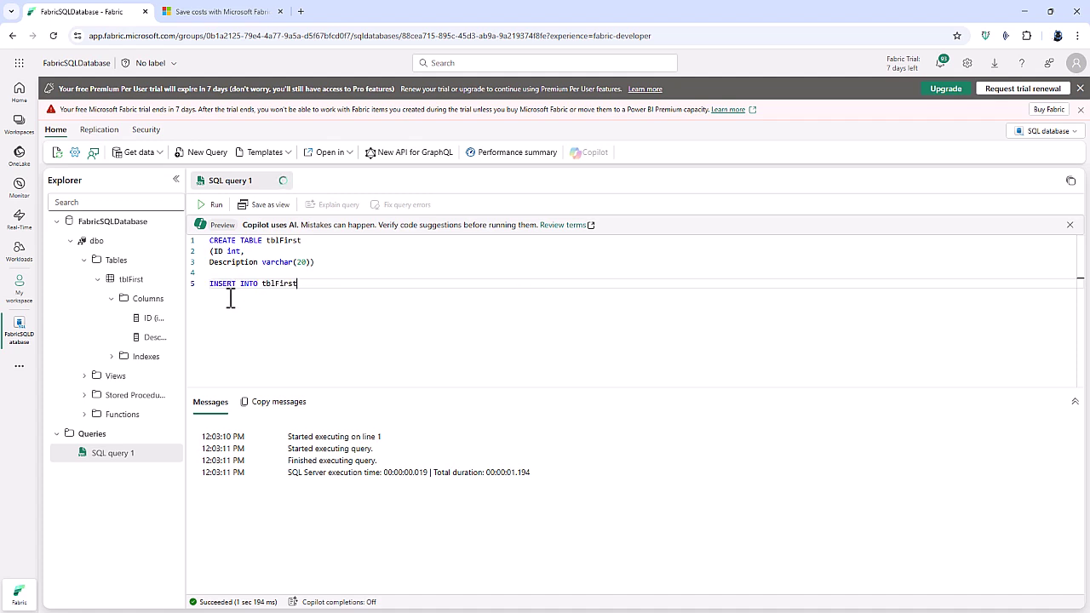
key("Return")
type("VALUES (")
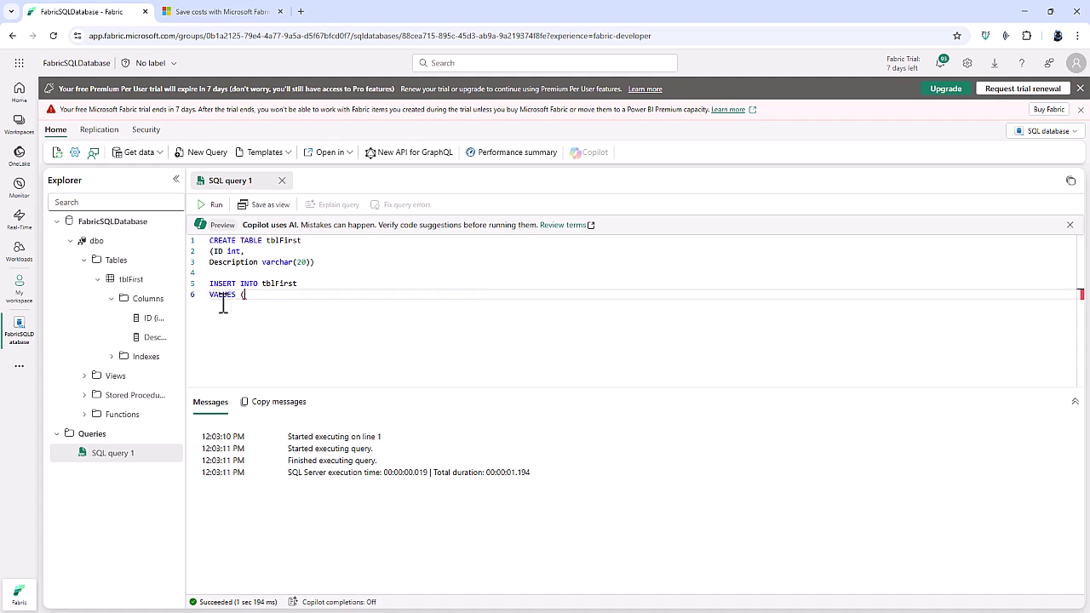
type("1, 'f")
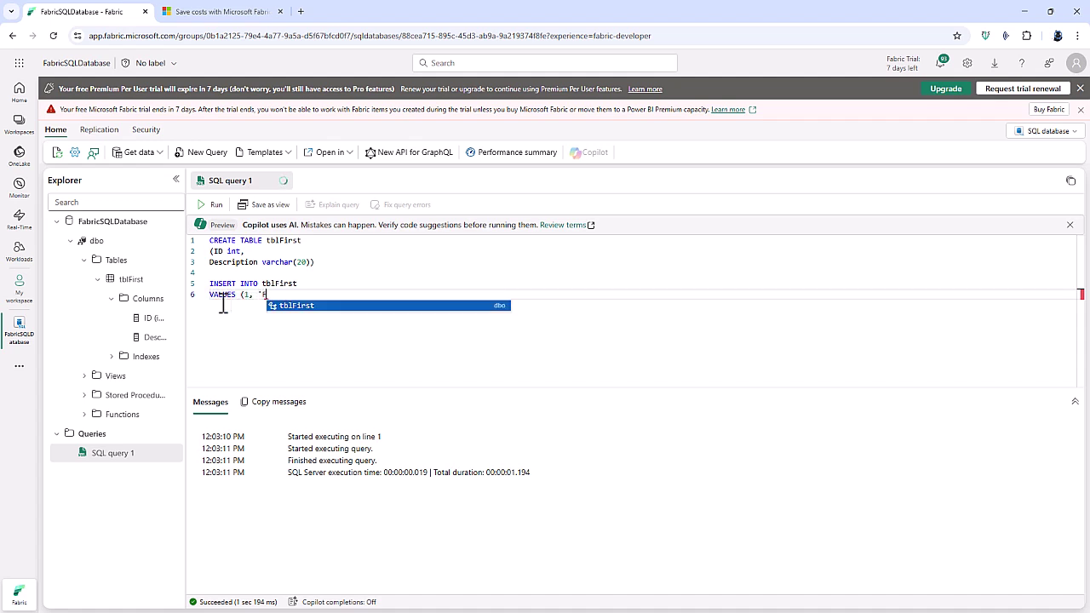
type("irst Description'")
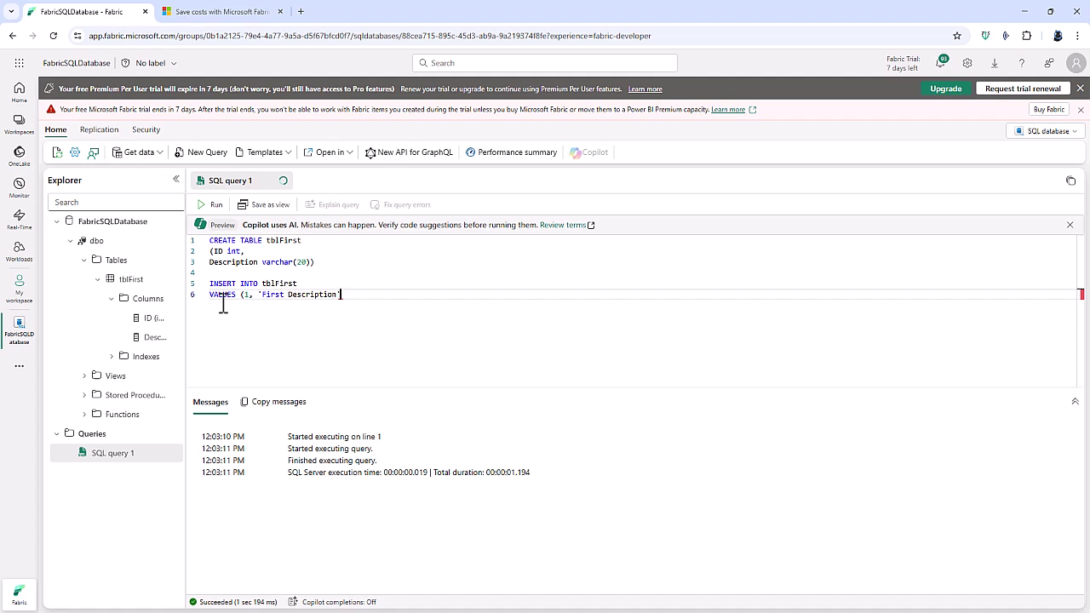
type("), (2, 'Second Description')")
left_click_drag(477, 293, 191, 285)
left_click(215, 206)
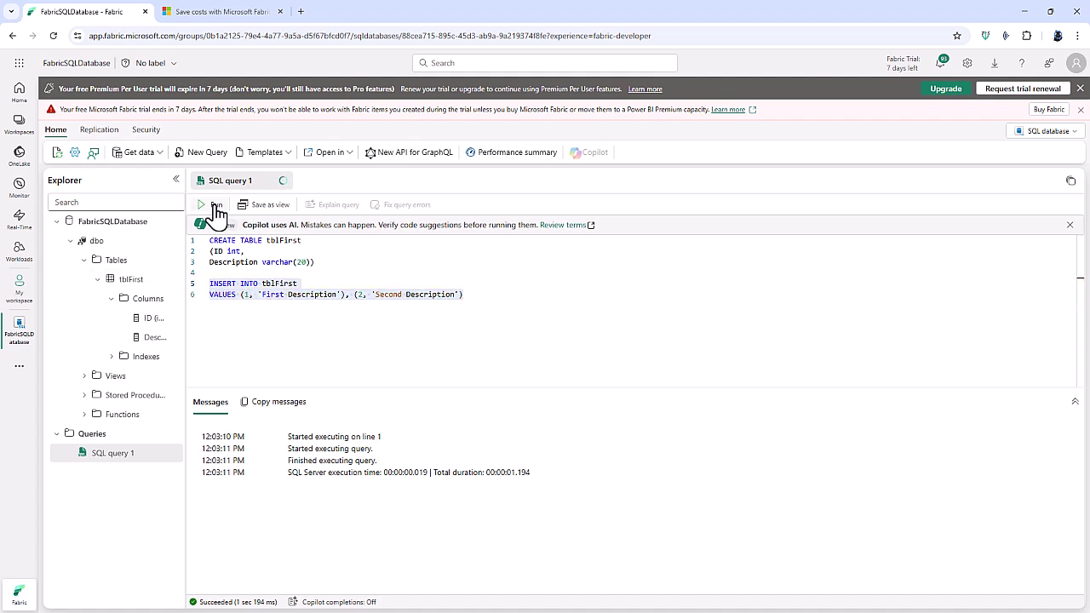
left_click(524, 286)
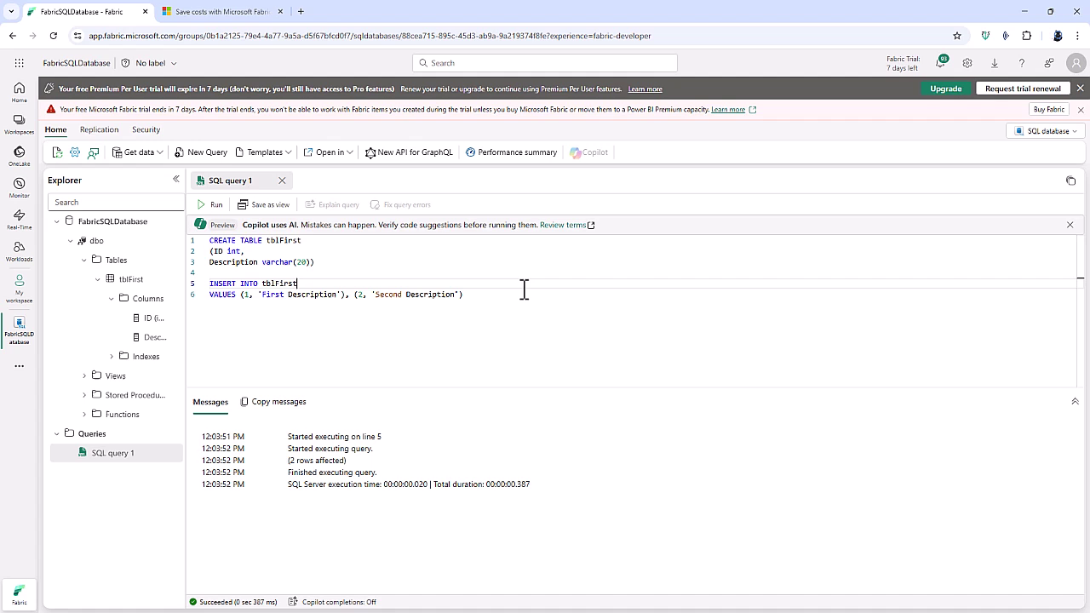
Run SELECT * FROM tblFirst to list both inserted rows.
left_click(508, 304)
key("Return")
key("Return")
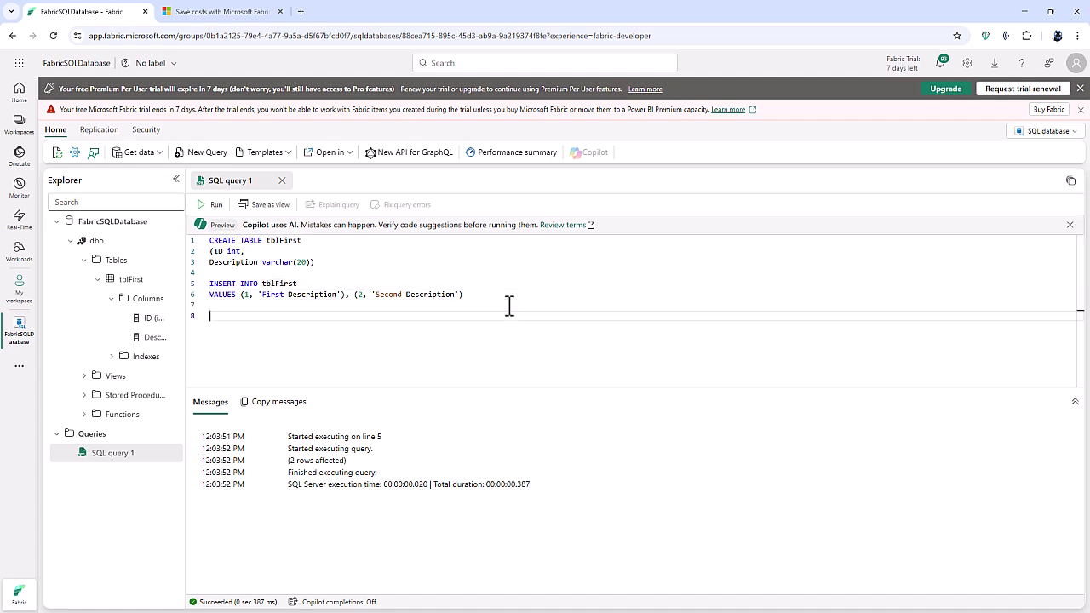
type("SELECT * FROM t")
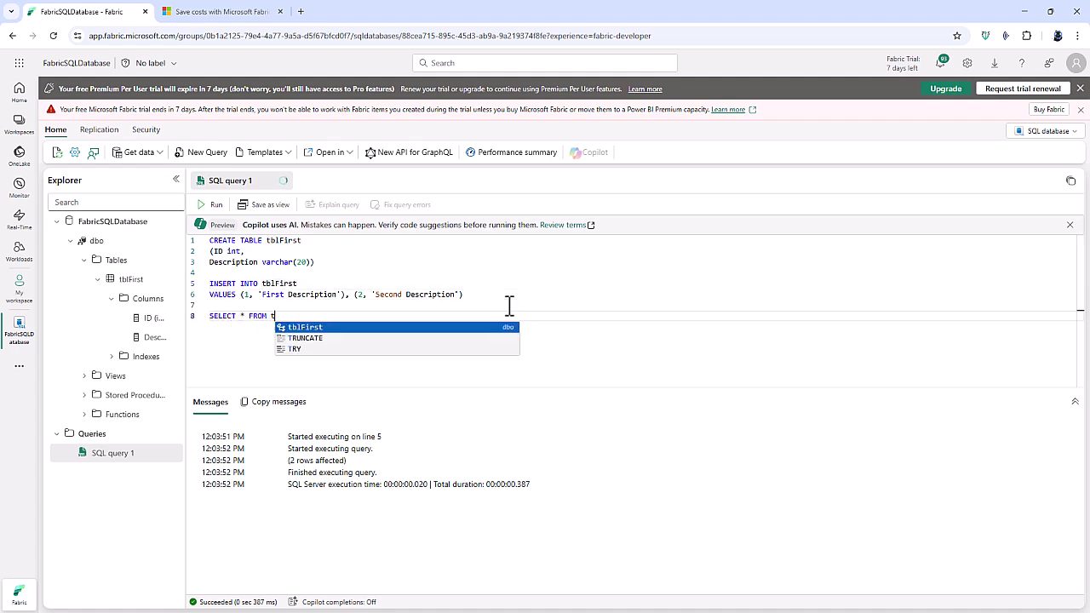
type("blFirst")
left_click_drag(312, 320, 204, 322)
left_click(213, 204)
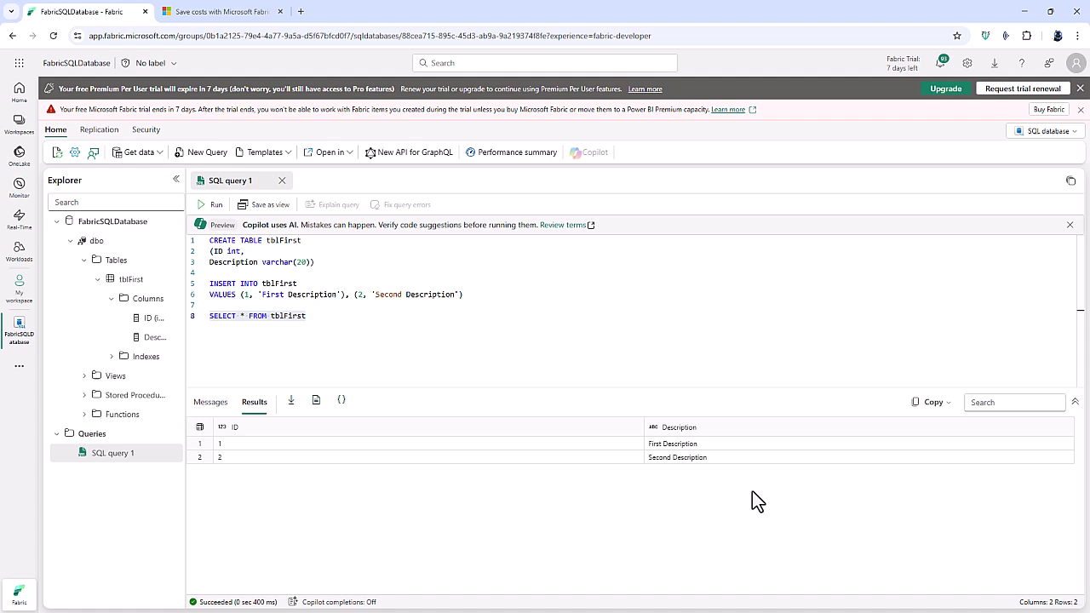
Return to My workspace and enlarge the item list to fill the page.
left_click(20, 294)
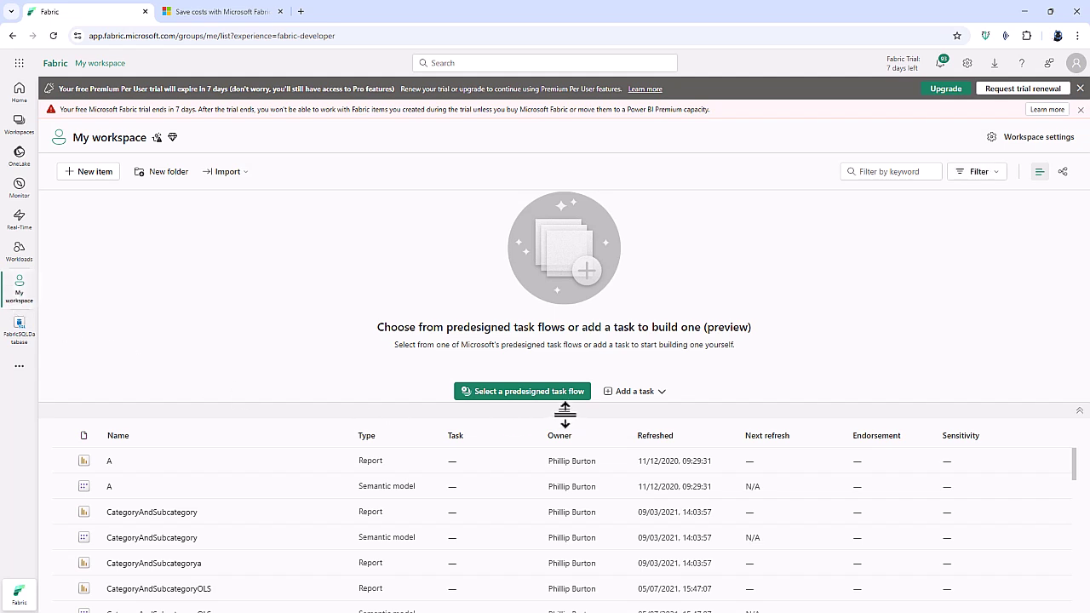
left_click_drag(564, 410, 545, 203)
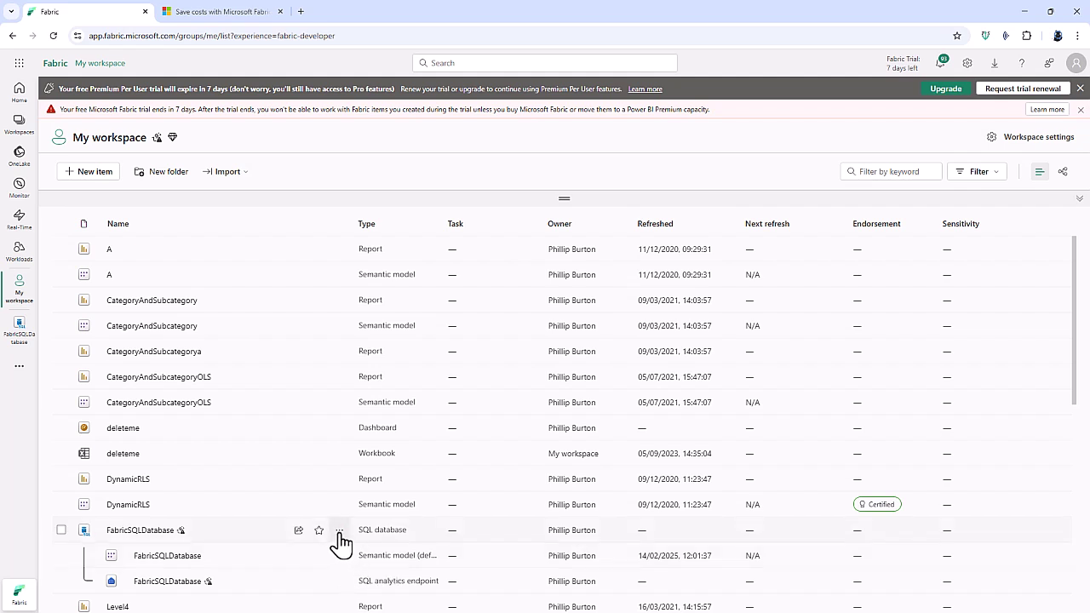
Share FabricSQLDatabase with a user's account, granting access without the read-all-data permission.
left_click(339, 530)
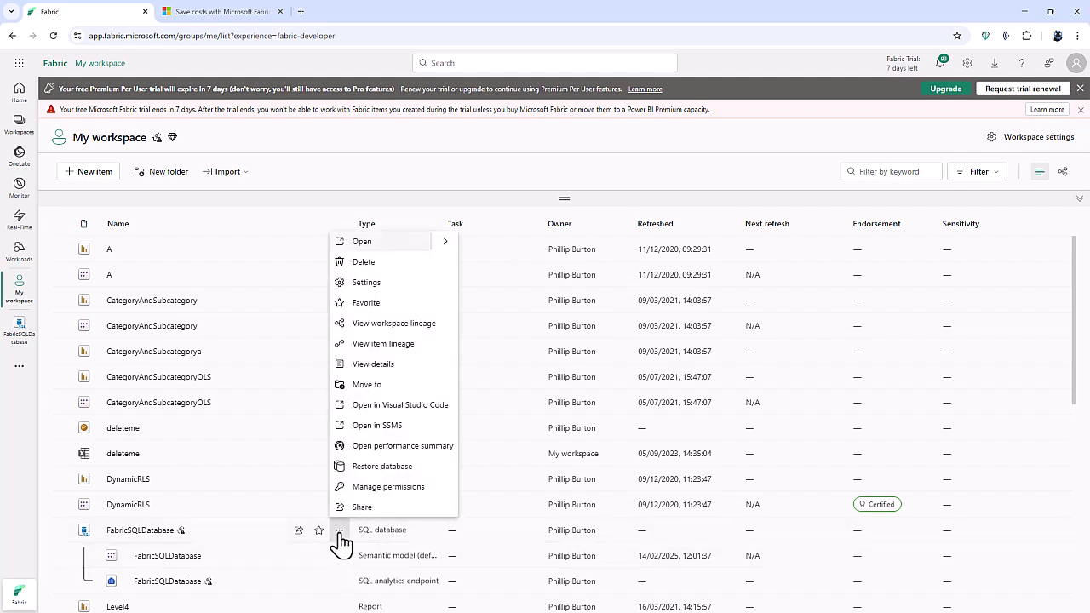
left_click(362, 508)
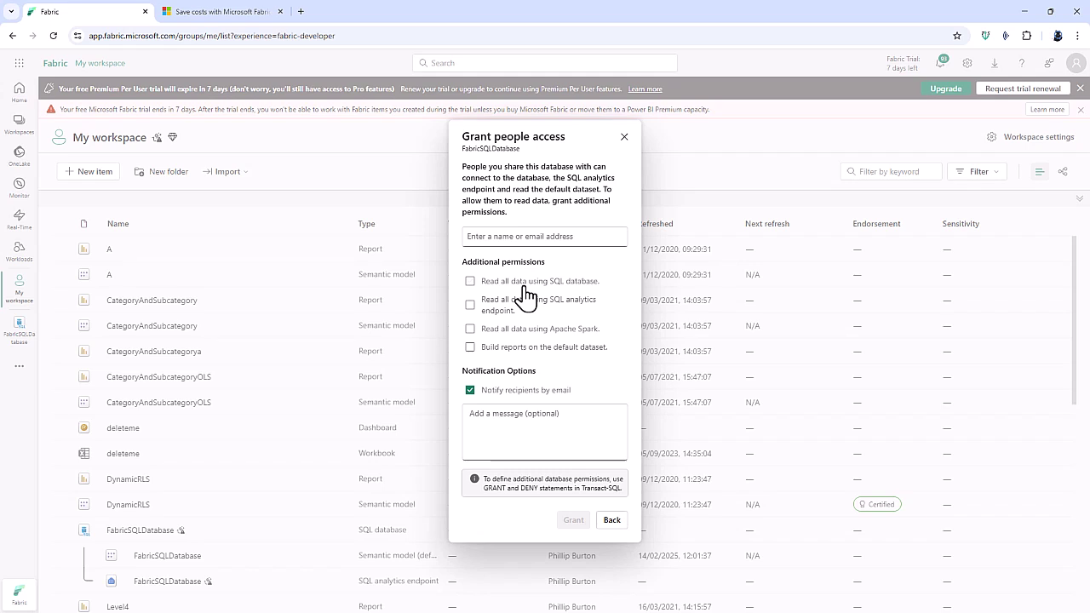
left_click(471, 282)
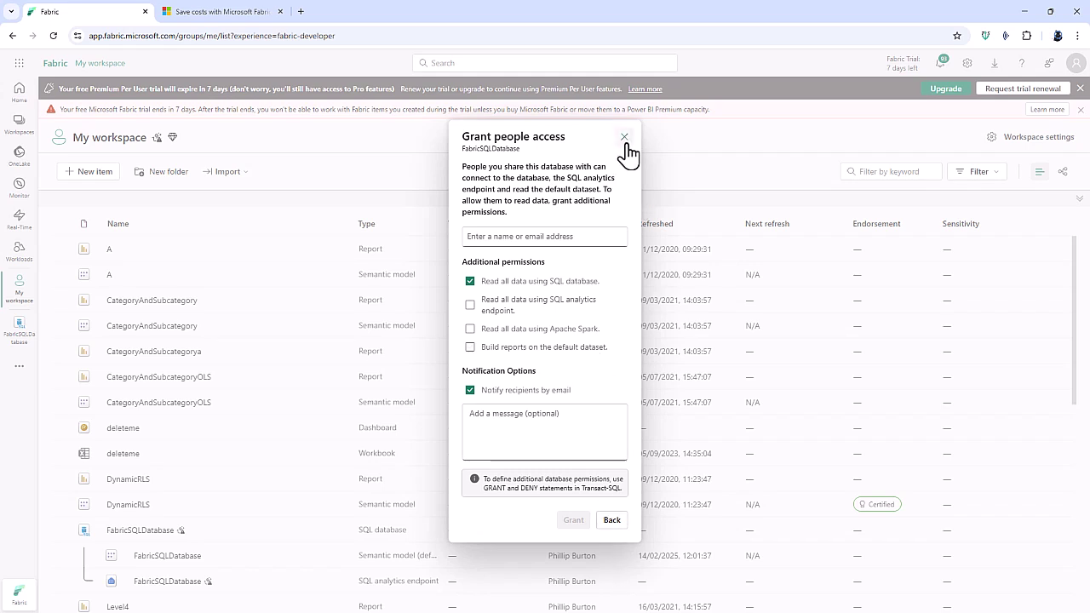
left_click(470, 282)
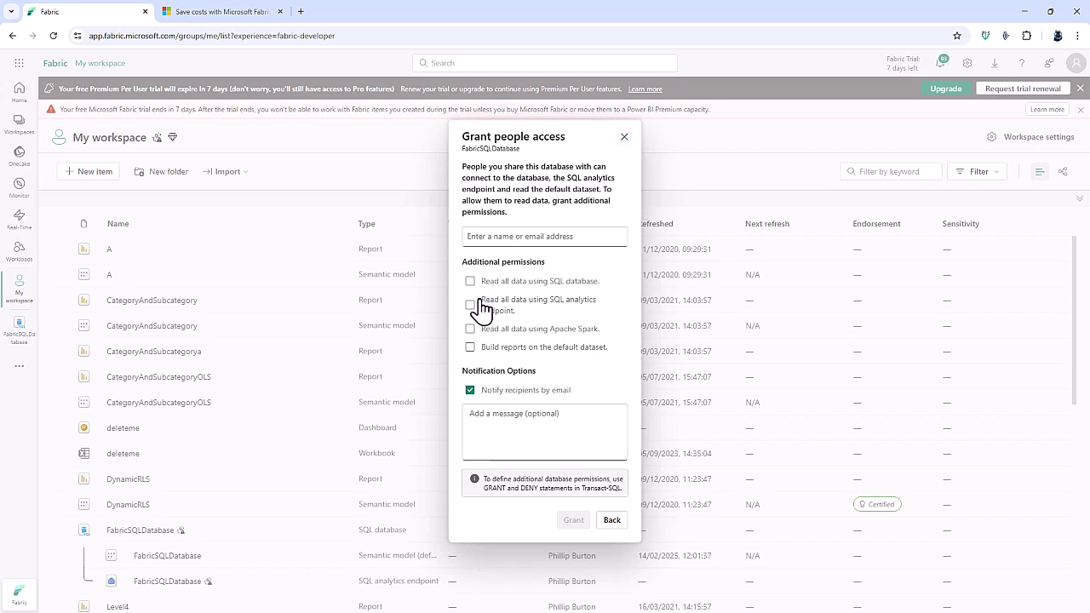
left_click(521, 238)
type("jane")
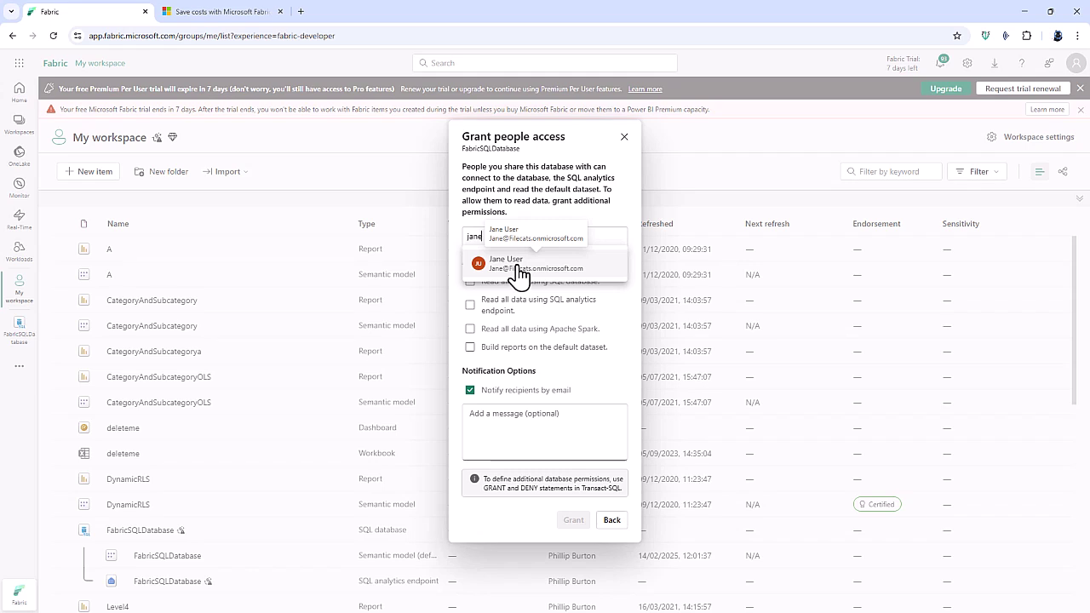
left_click(517, 266)
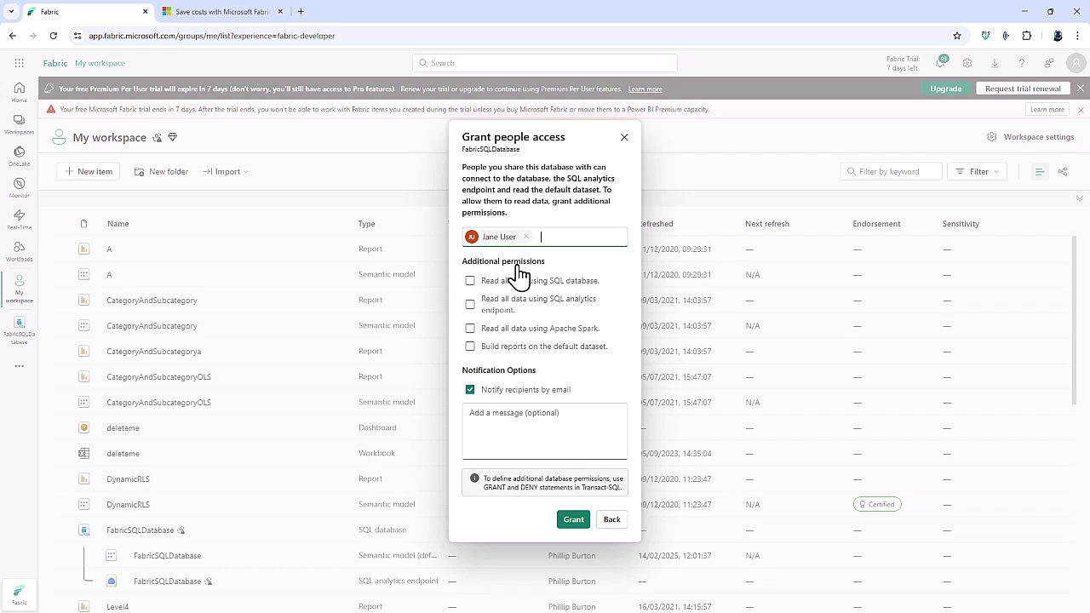
left_click(571, 520)
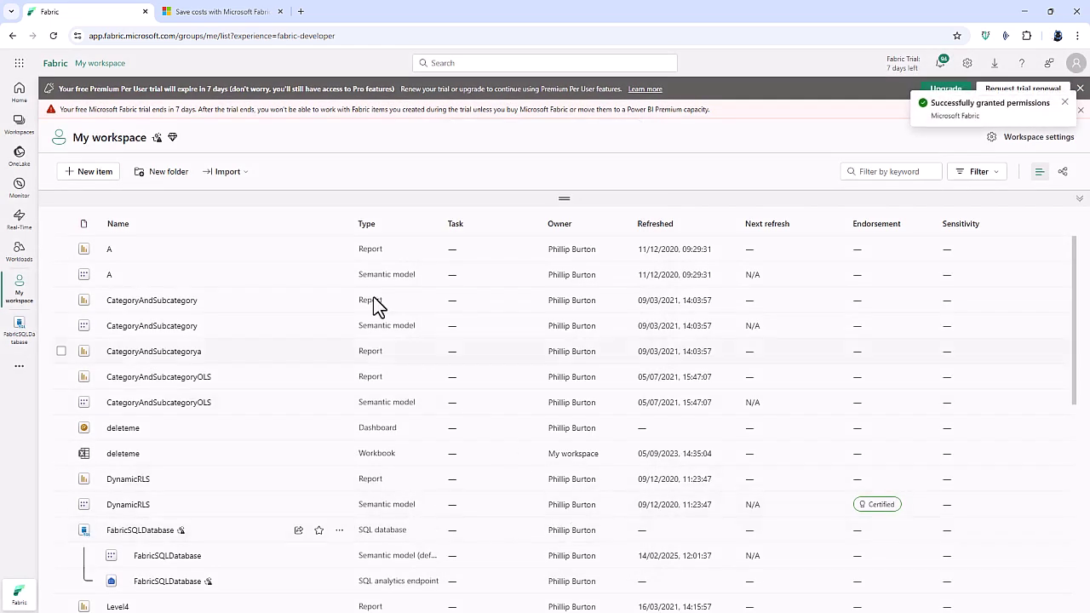
Add and run GRANT SELECT ON tblFirst TO the shared user's account in the query editor.
left_click(149, 533)
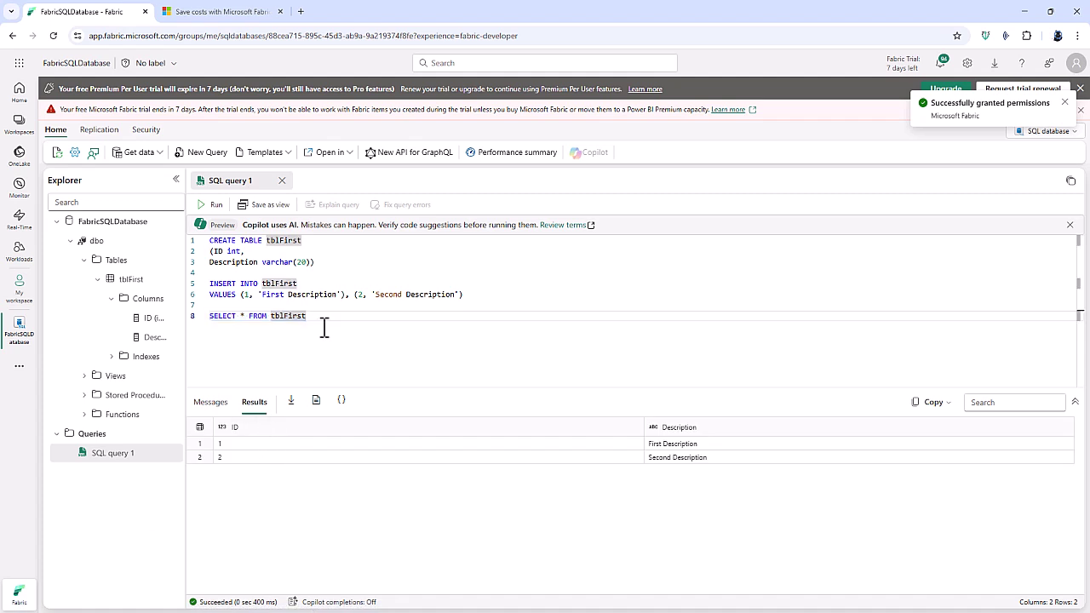
key("Return")
key("Return")
type("GRANT SE")
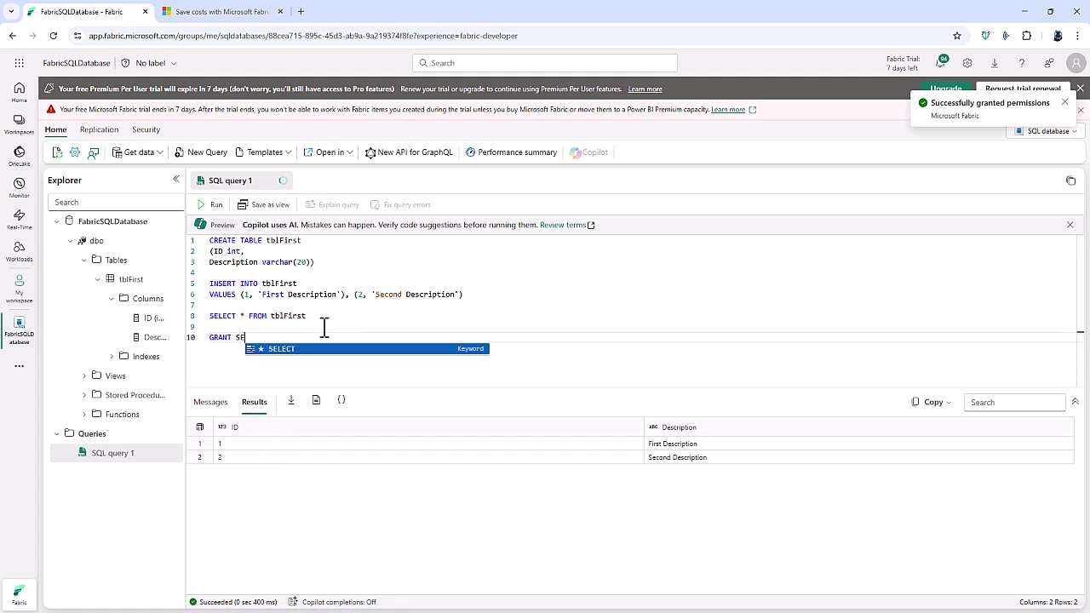
type("LECT ON tbl")
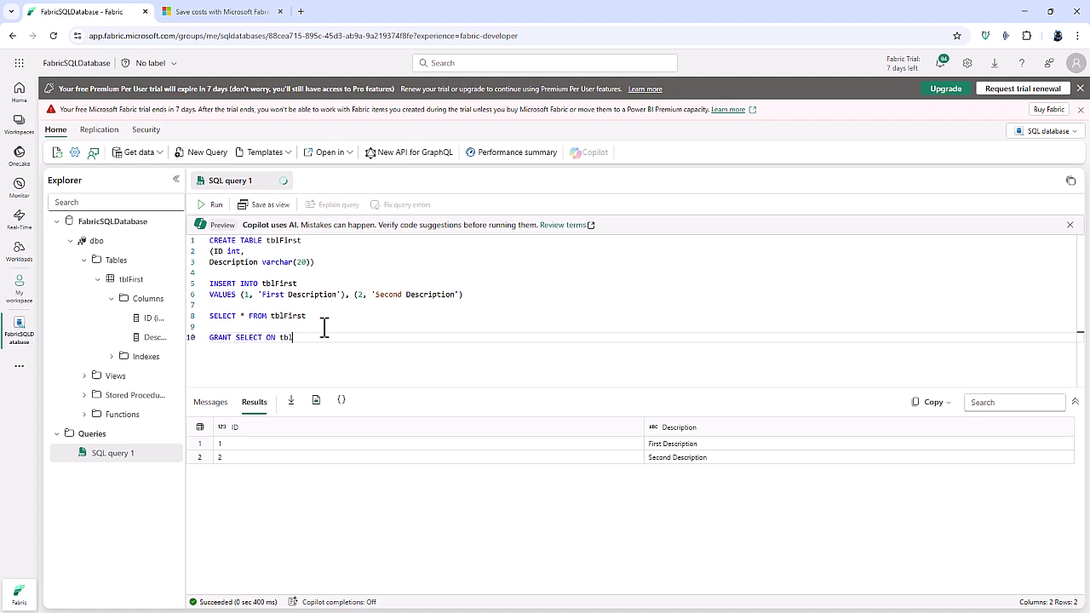
left_click_drag(511, 332, 213, 337)
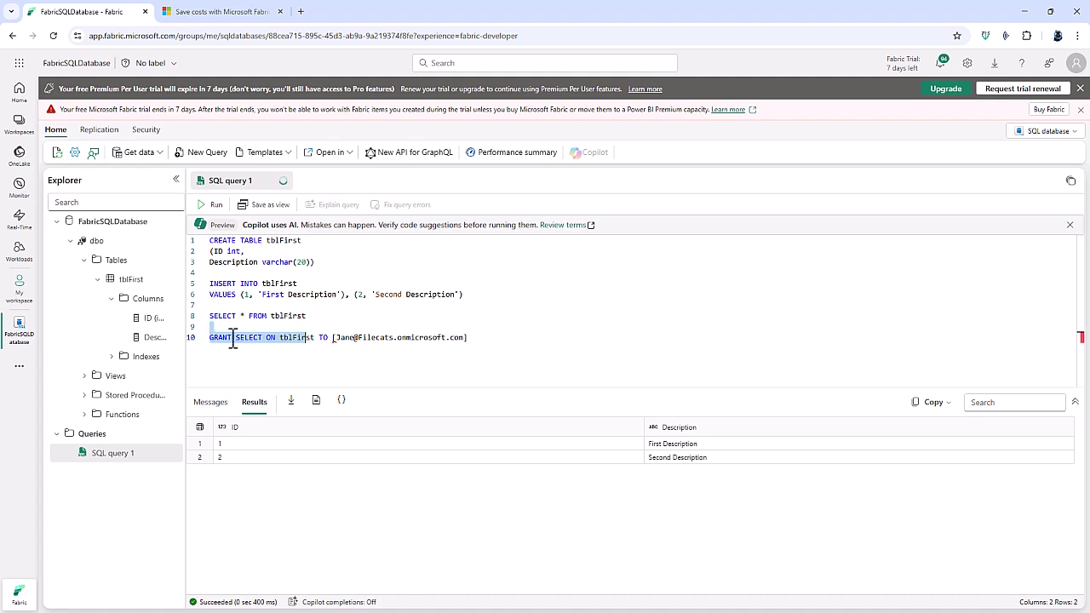
left_click(478, 338)
left_click_drag(478, 339, 199, 350)
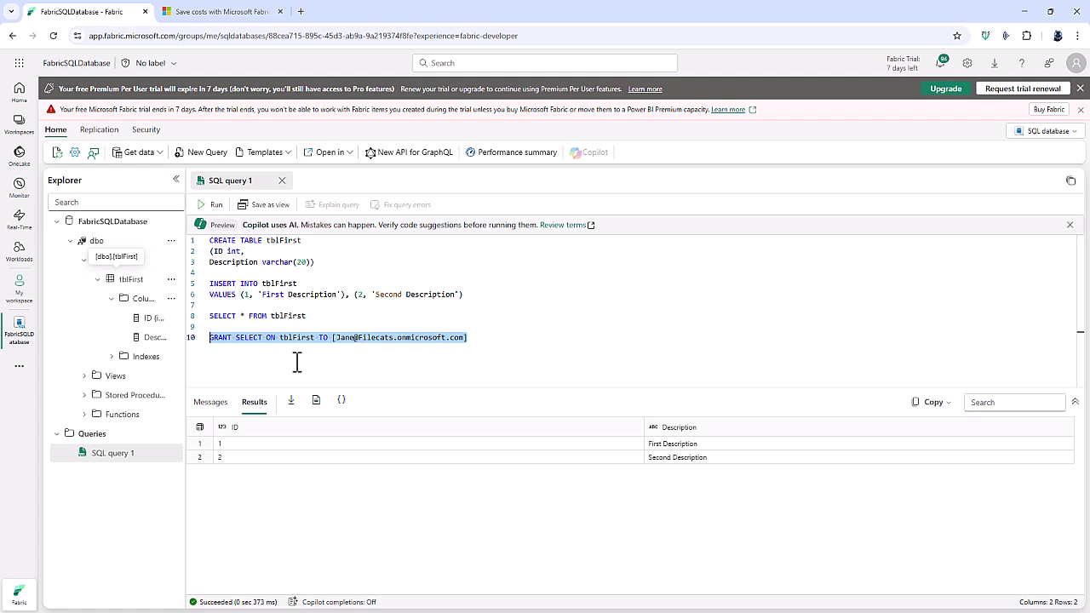
Open FabricSQLDatabase's settings at the Connection strings page from My workspace.
left_click(18, 290)
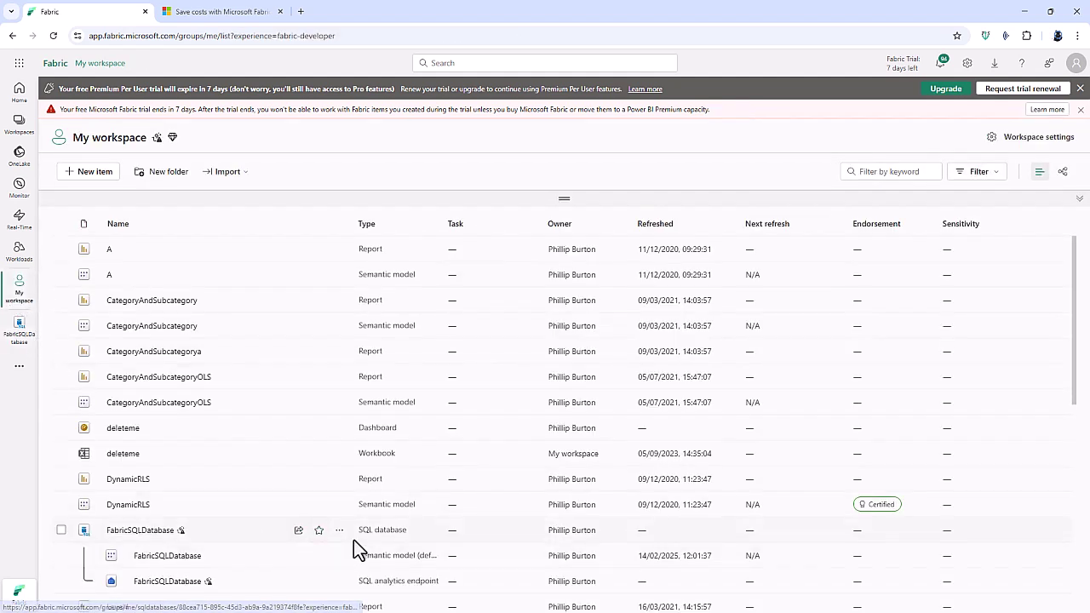
left_click(339, 532)
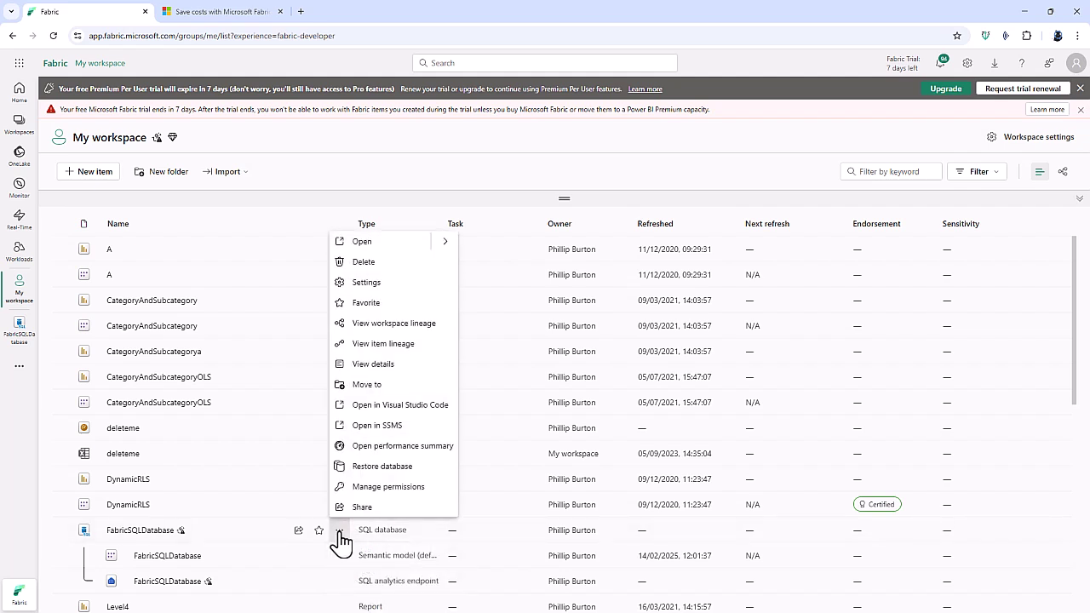
left_click(373, 284)
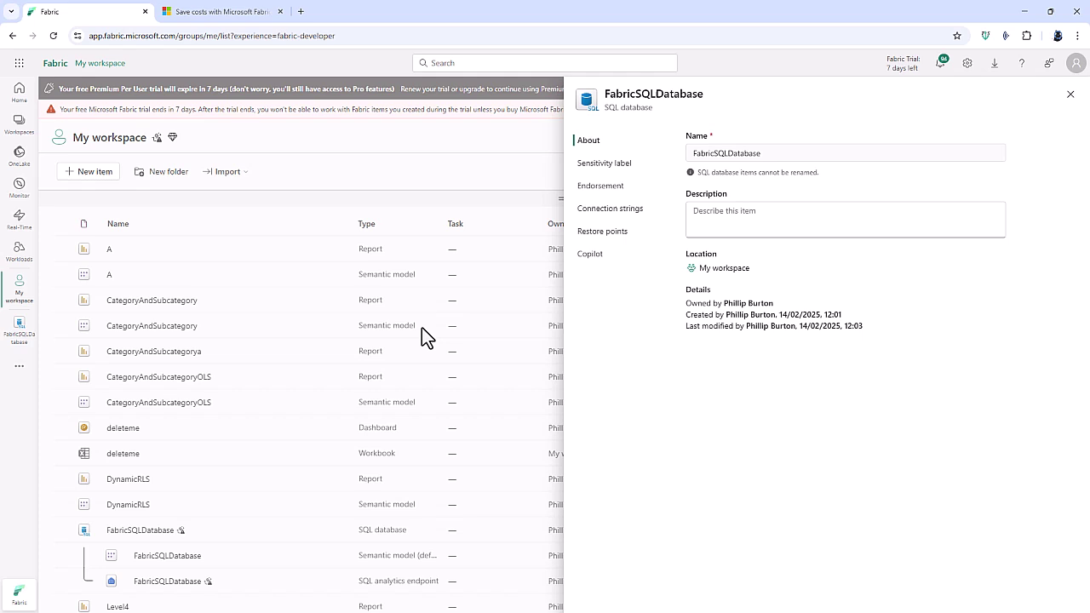
left_click(614, 211)
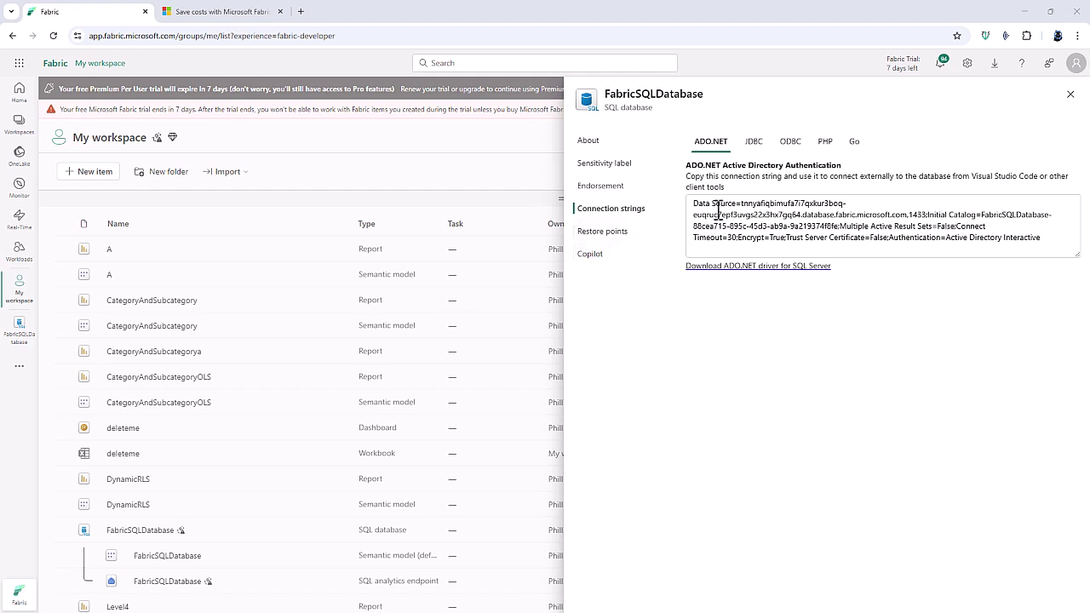
Select the server address and port in the ADO.NET connection string for copying.
left_click_drag(742, 202, 680, 212)
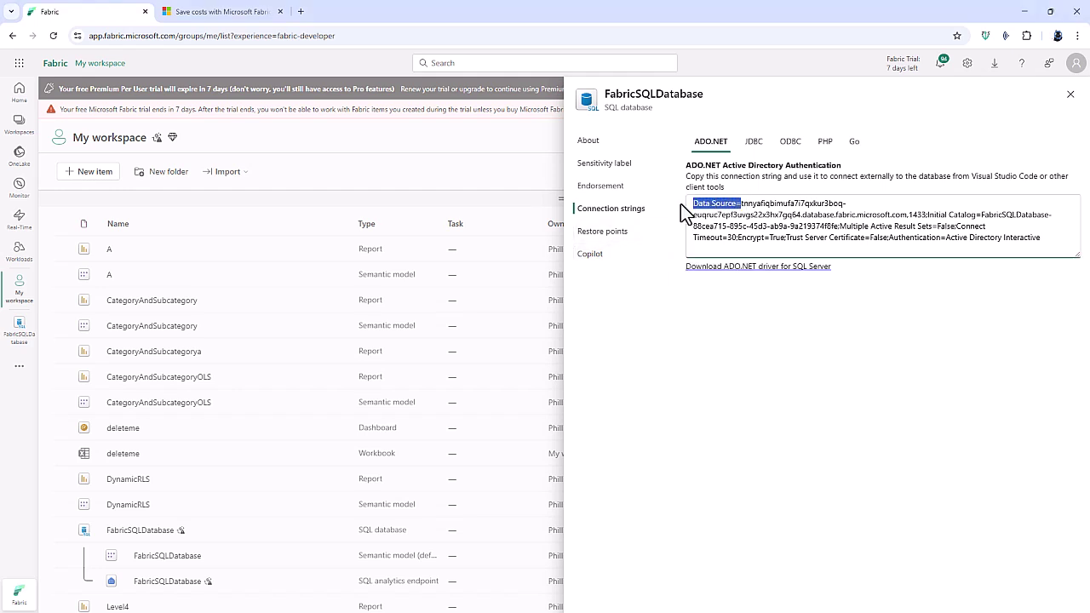
left_click(746, 206)
left_click_drag(744, 205, 925, 213)
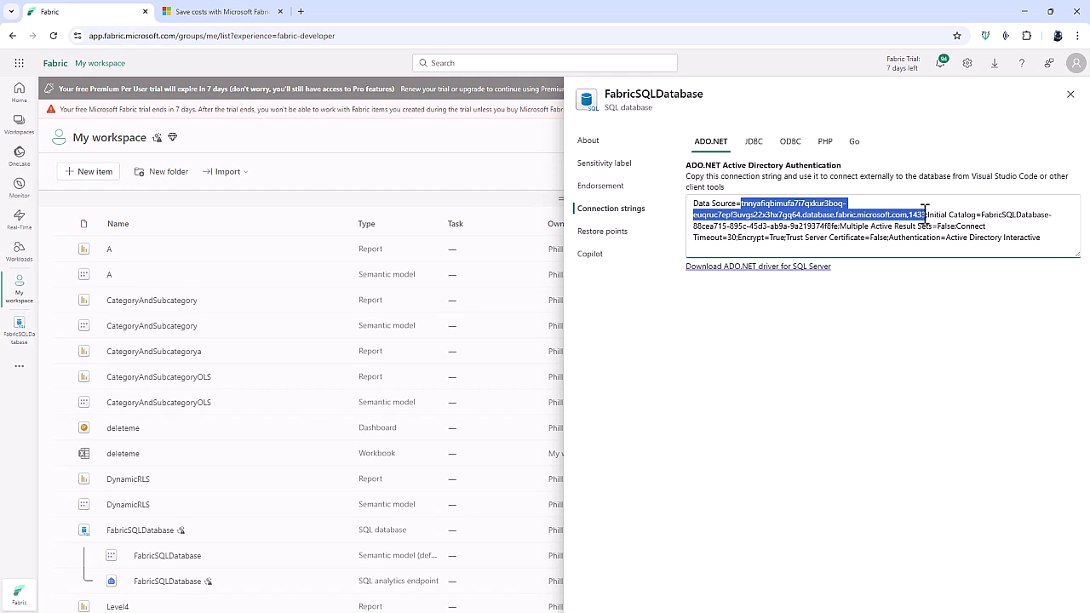
right_click(824, 214)
Copy the server address and paste it as the Database Engine server name in SSMS.
left_click(848, 226)
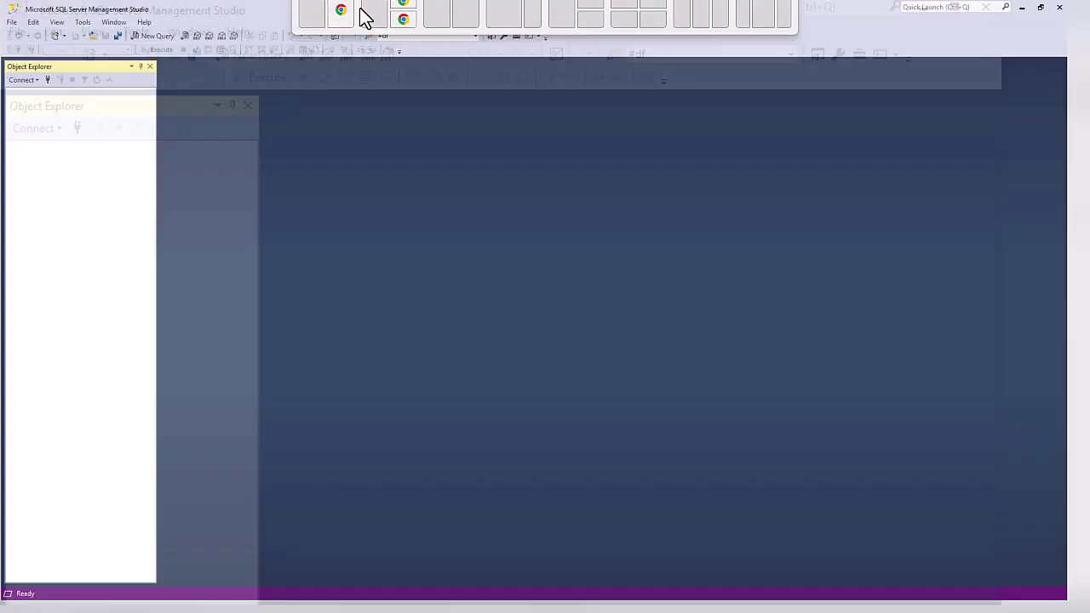
left_click_drag(360, 17, 361, 19)
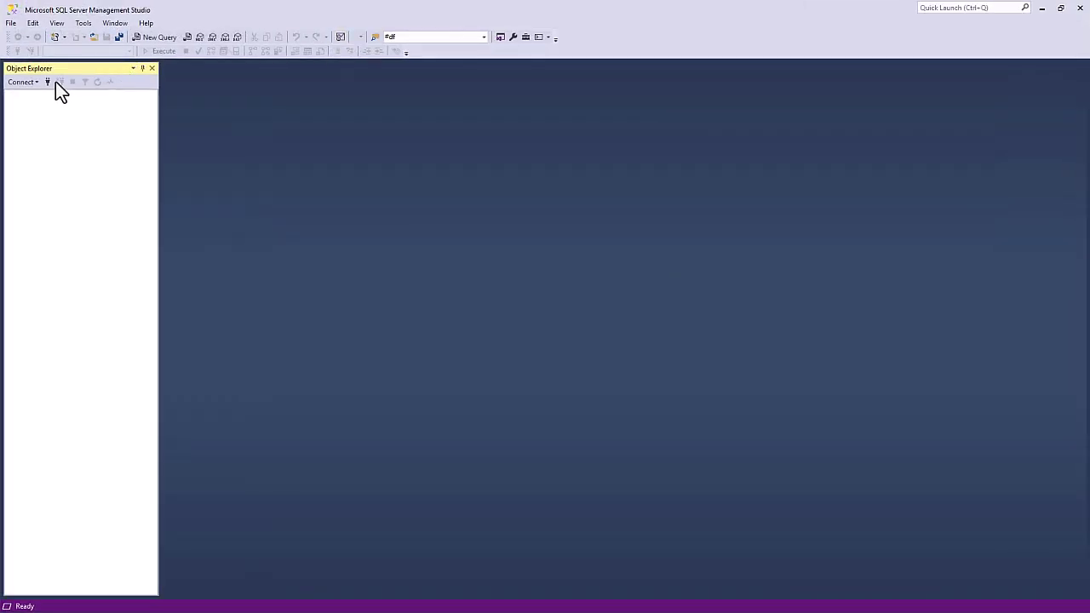
left_click(26, 82)
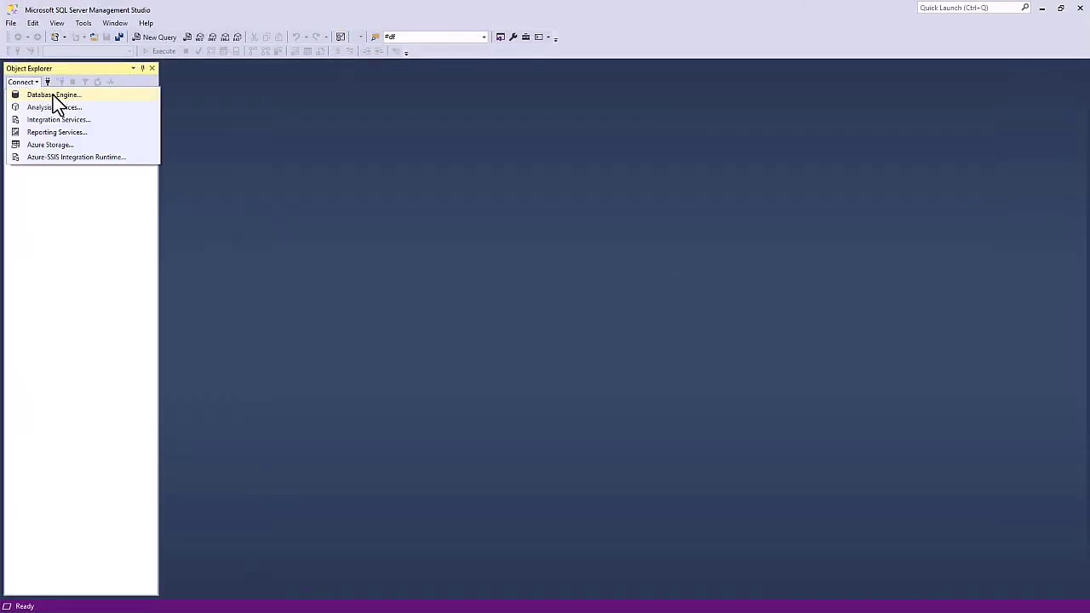
left_click(53, 94)
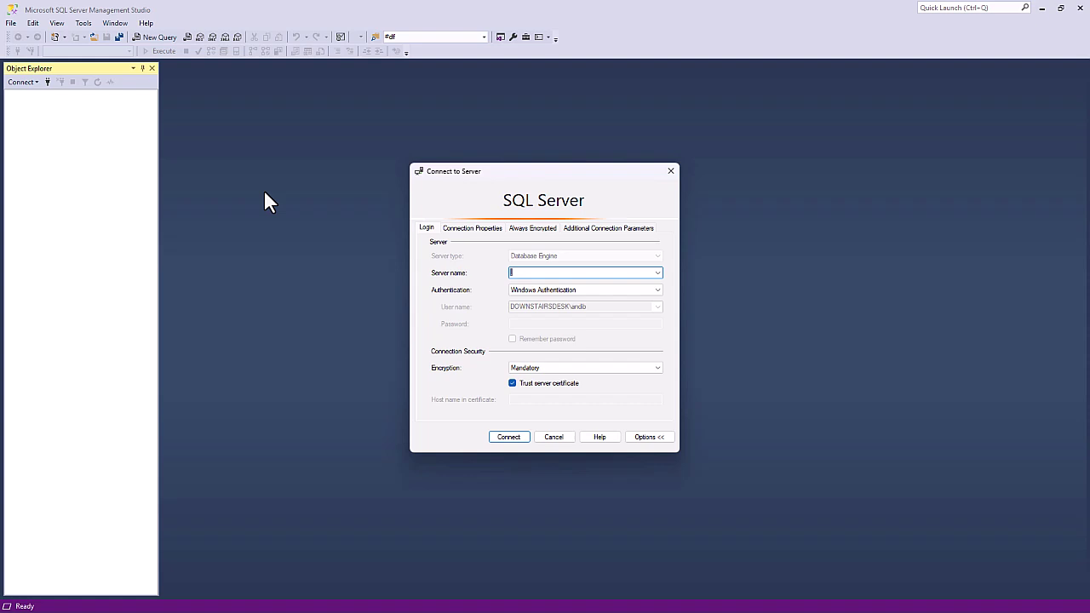
key("ctrl+v")
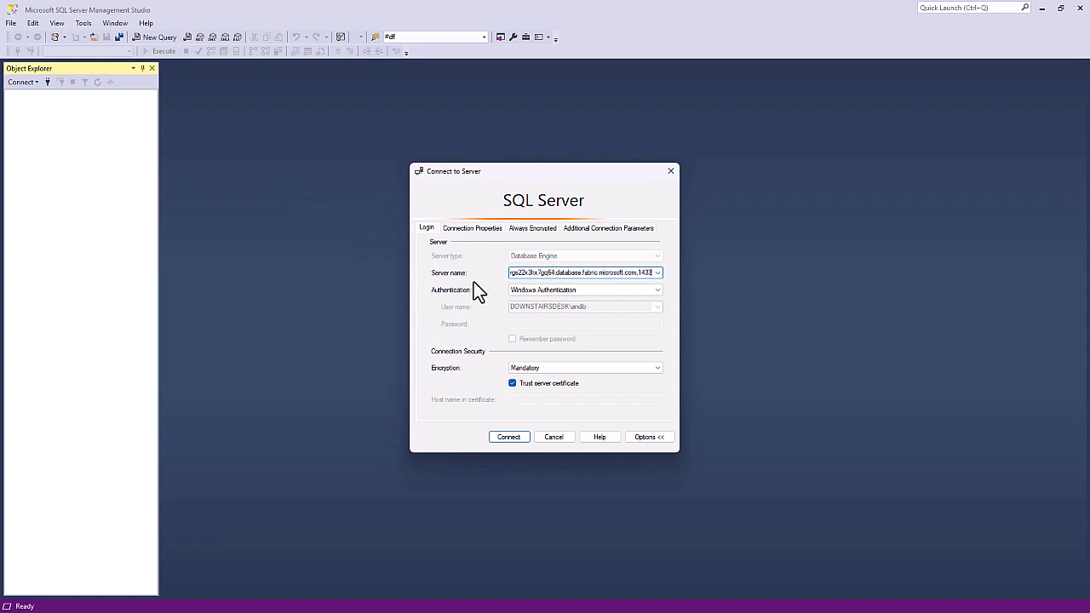
Choose Microsoft Entra MFA authentication and show the Connection Properties settings.
left_click(557, 292)
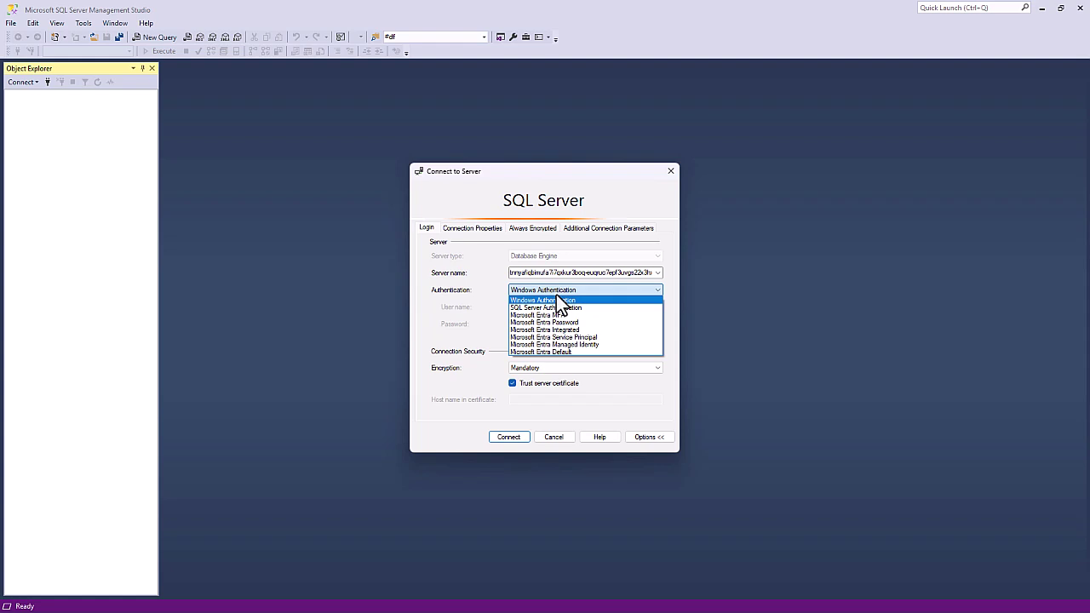
left_click(561, 315)
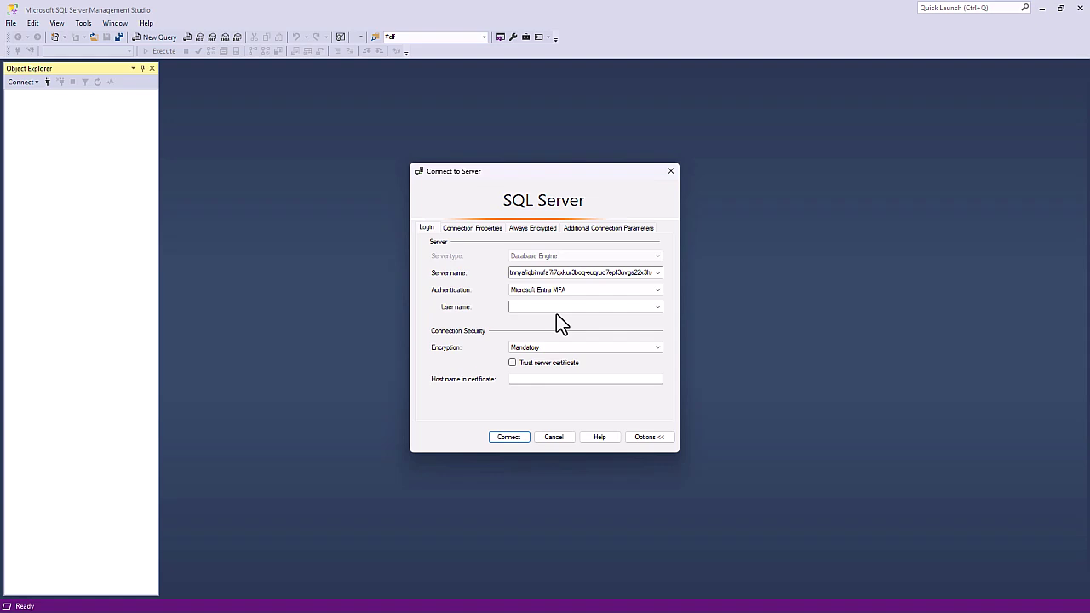
left_click(482, 230)
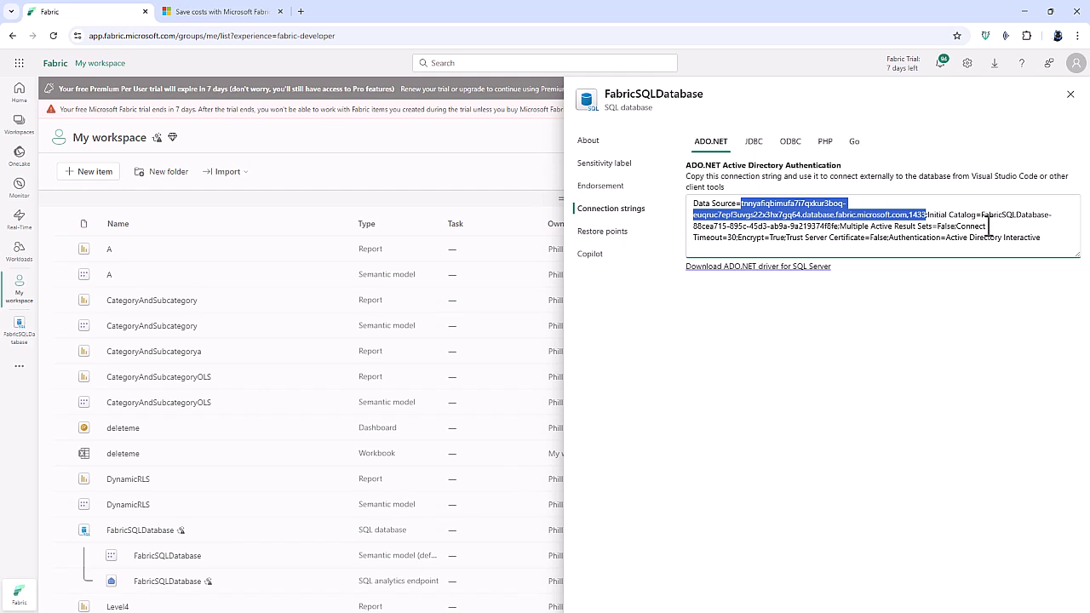
Copy the database name following Initial Catalog in the connection string.
left_click_drag(983, 214, 826, 229)
right_click(825, 230)
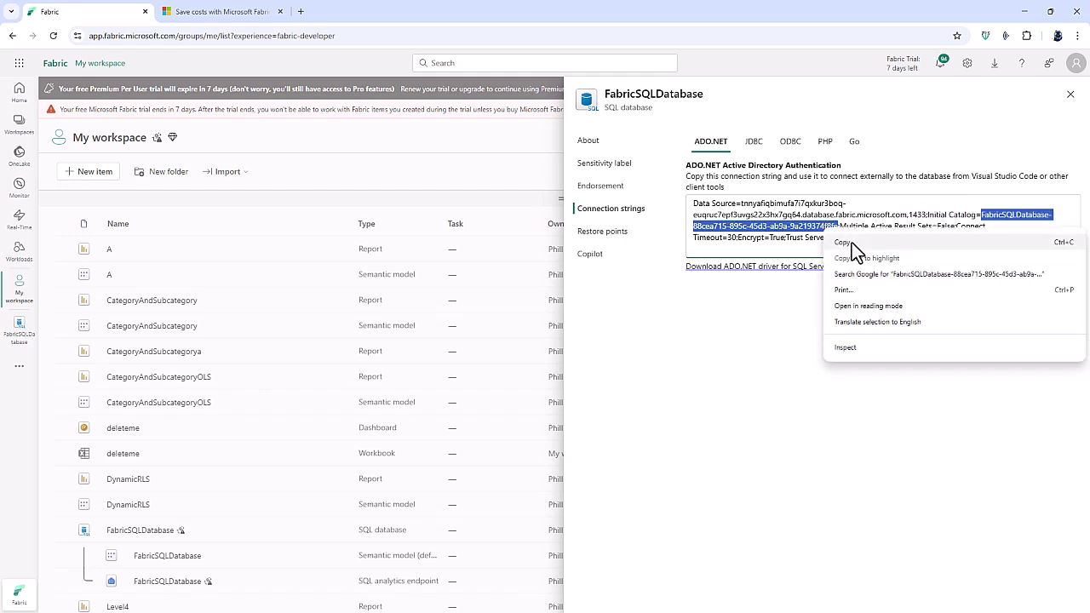
left_click(851, 241)
Paste the Fabric database name as the target database, connect, and expand Databases in Object Explorer.
left_click(1025, 10)
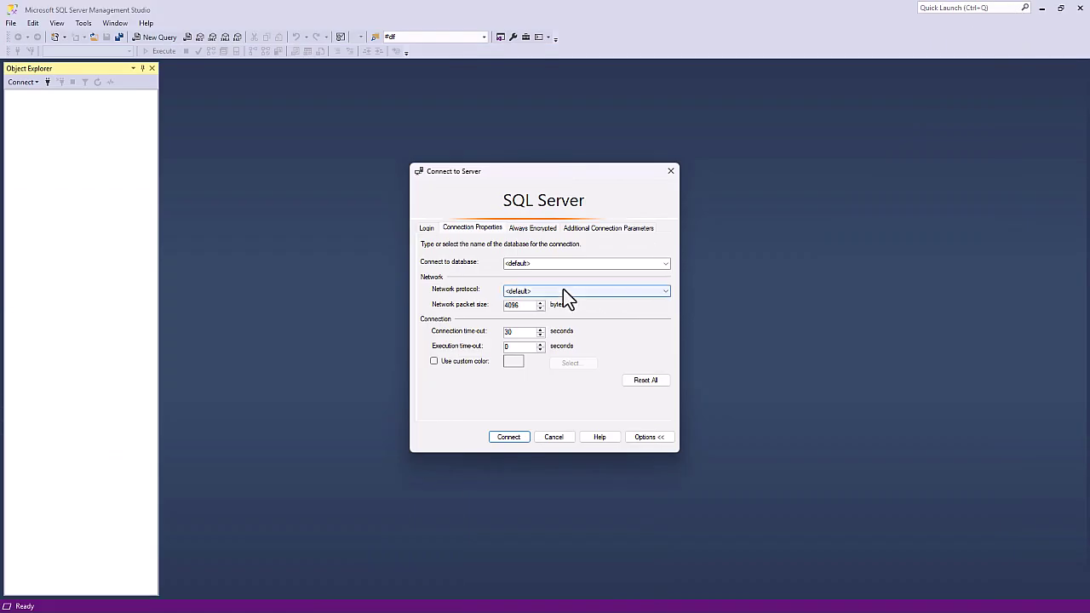
double_click(516, 263)
right_click(528, 263)
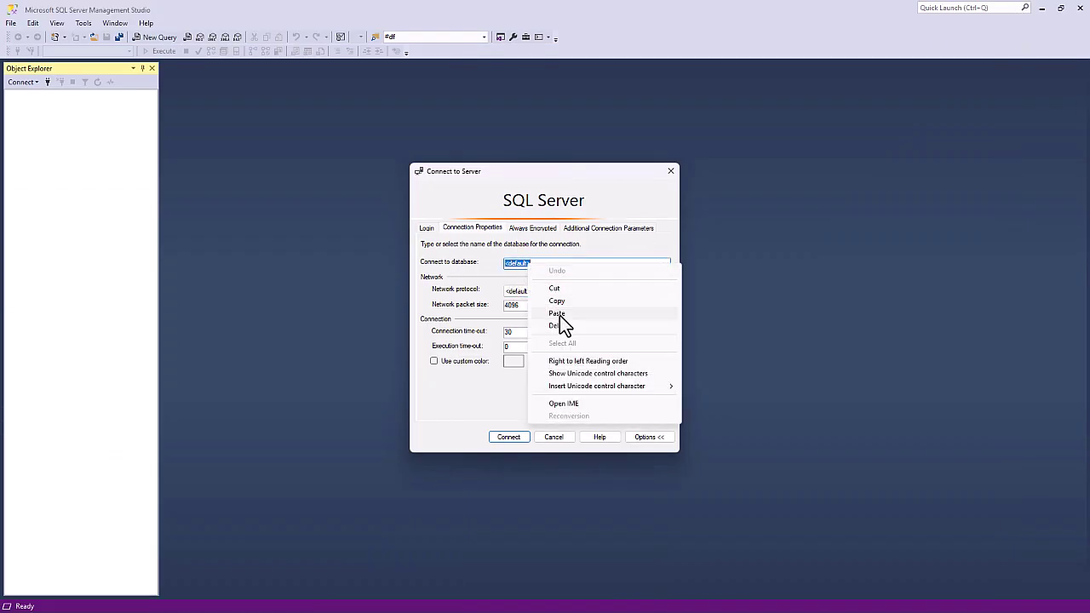
left_click(556, 314)
left_click(515, 439)
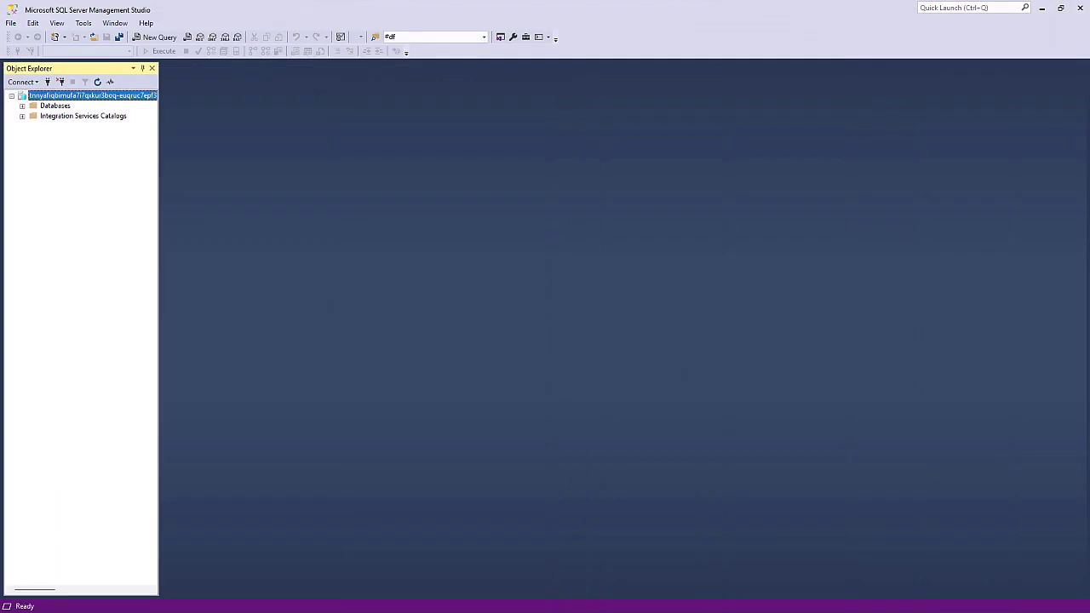
left_click(22, 106)
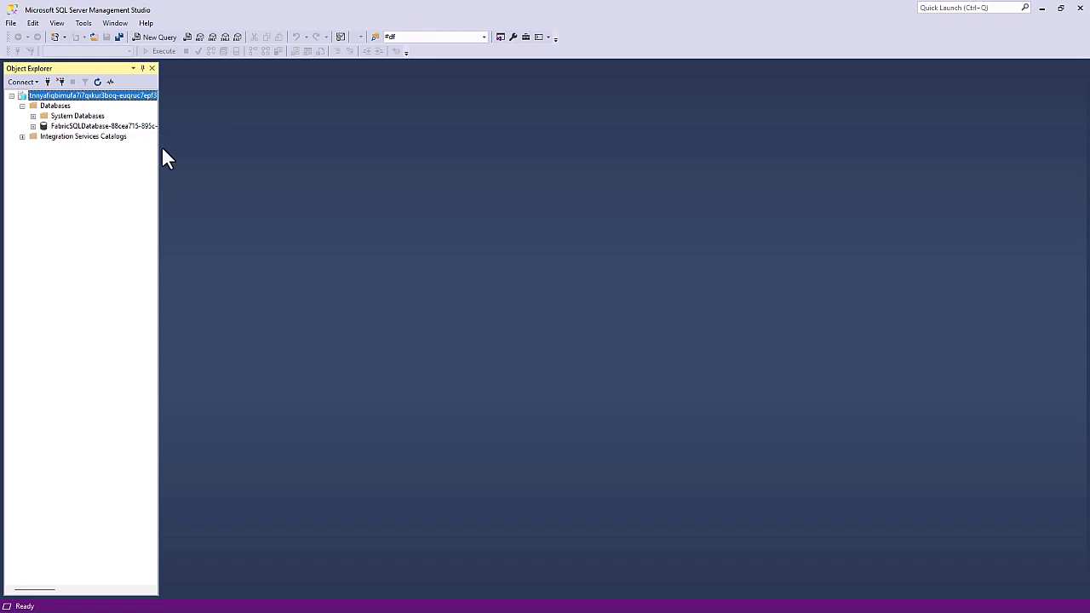
left_click_drag(158, 146, 189, 155)
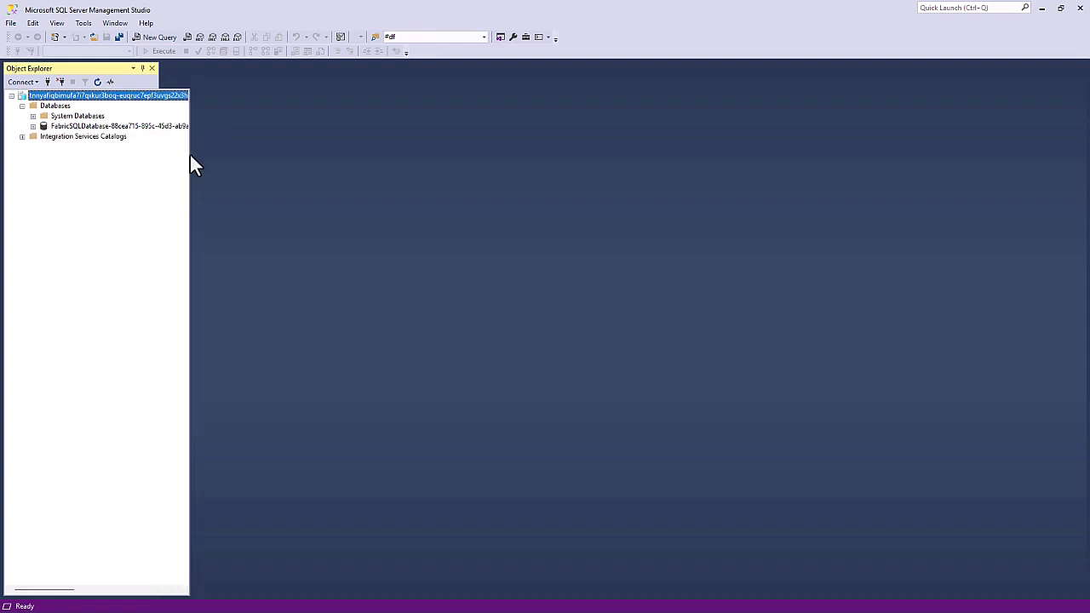
Start a new query on FabricSQLDatabase and expand its Tables folder.
left_click(172, 35)
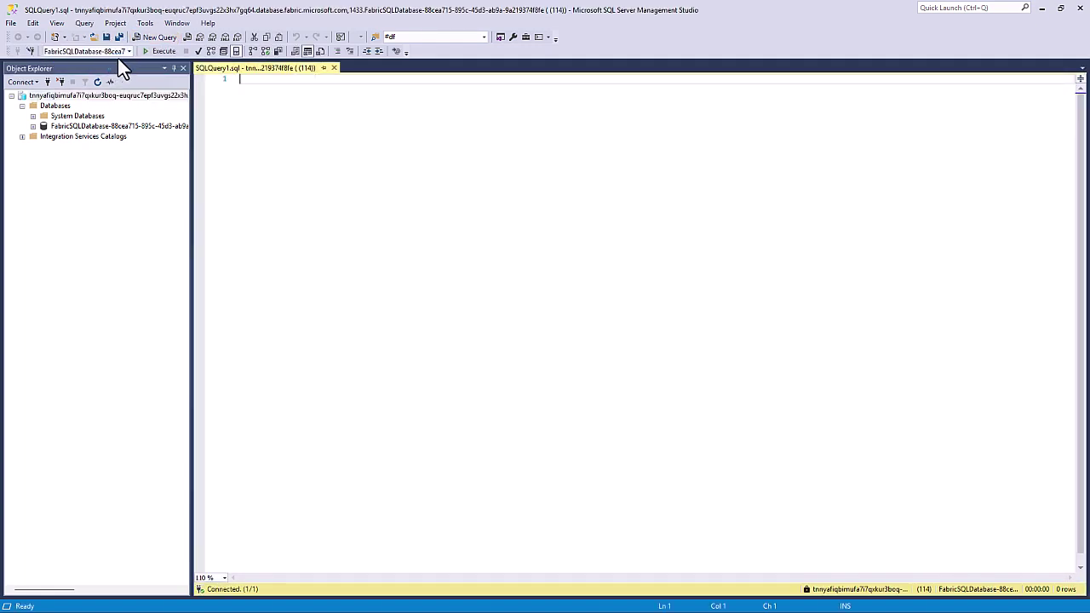
left_click(129, 51)
left_click(204, 116)
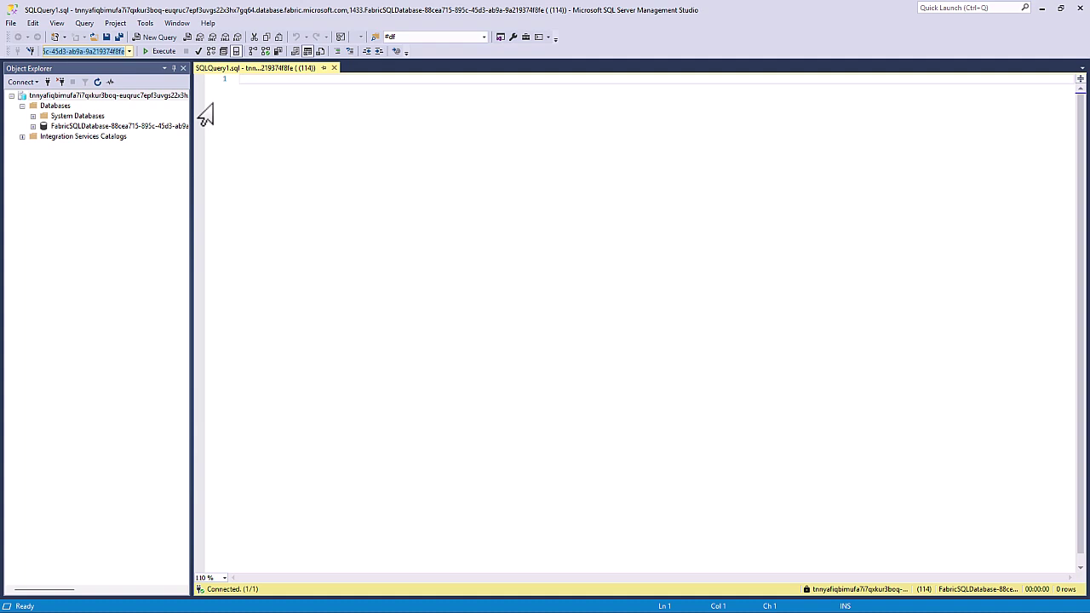
left_click(33, 126)
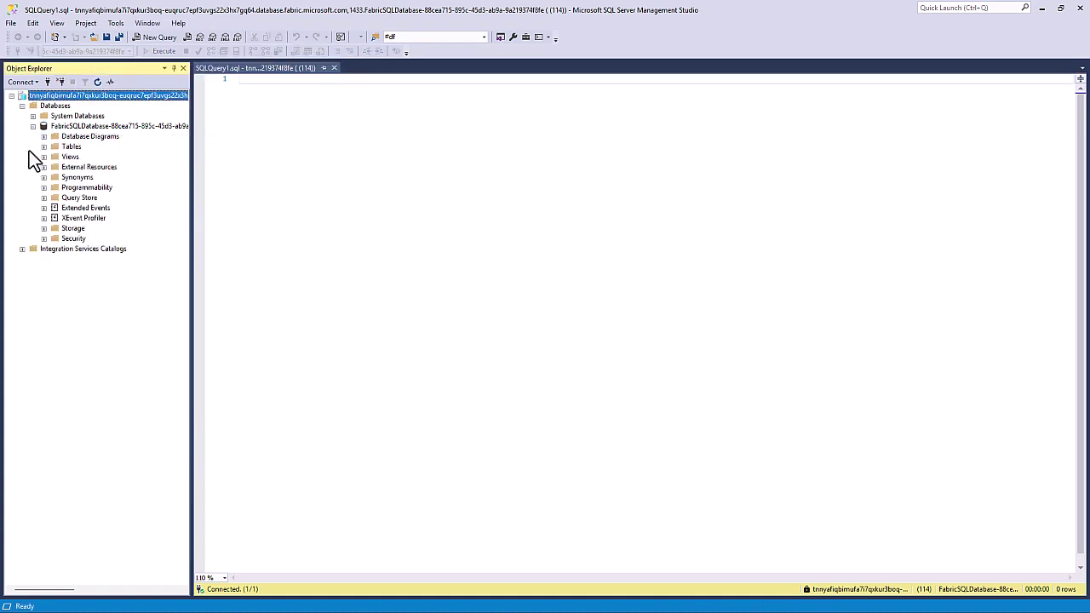
left_click(44, 146)
Execute SELECT * FROM tblFirst to return both rows, then return to Fabric.
left_click(431, 145)
type("SELECT *")
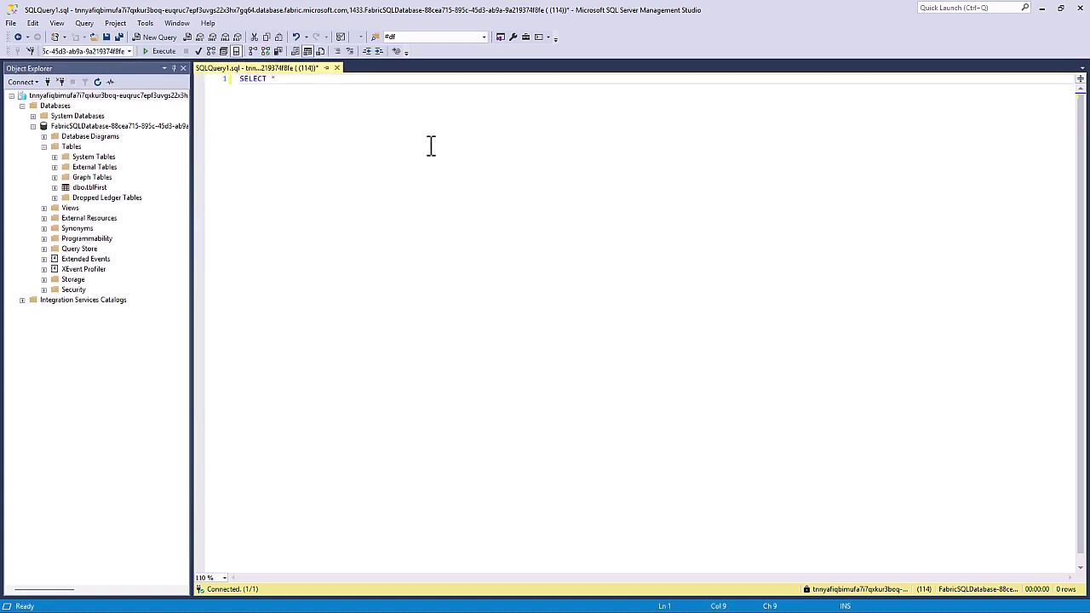
key("Return")
type("FROM tblFirst")
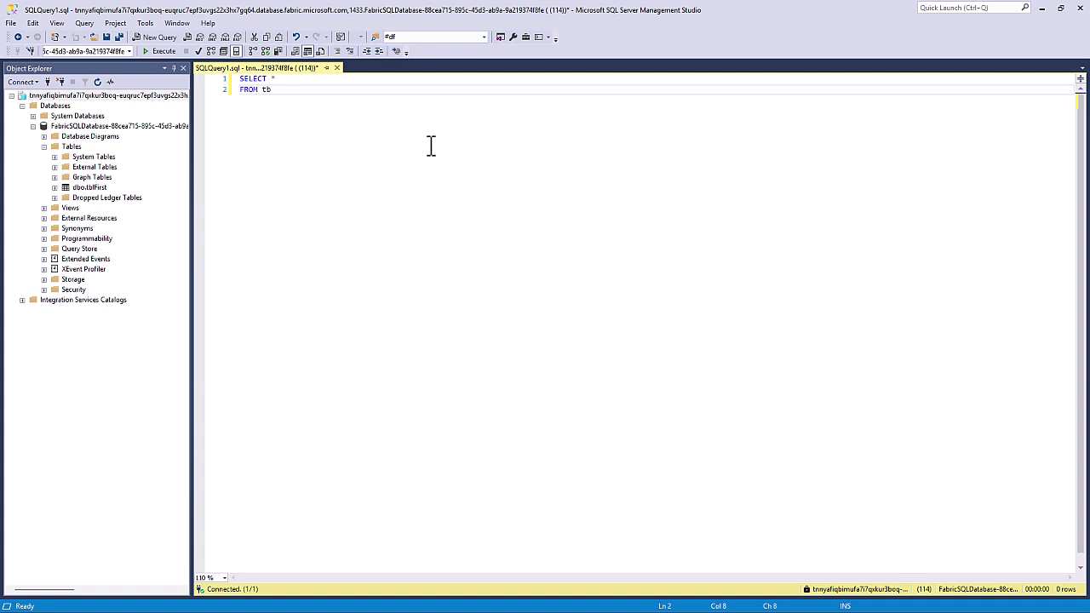
left_click(148, 52)
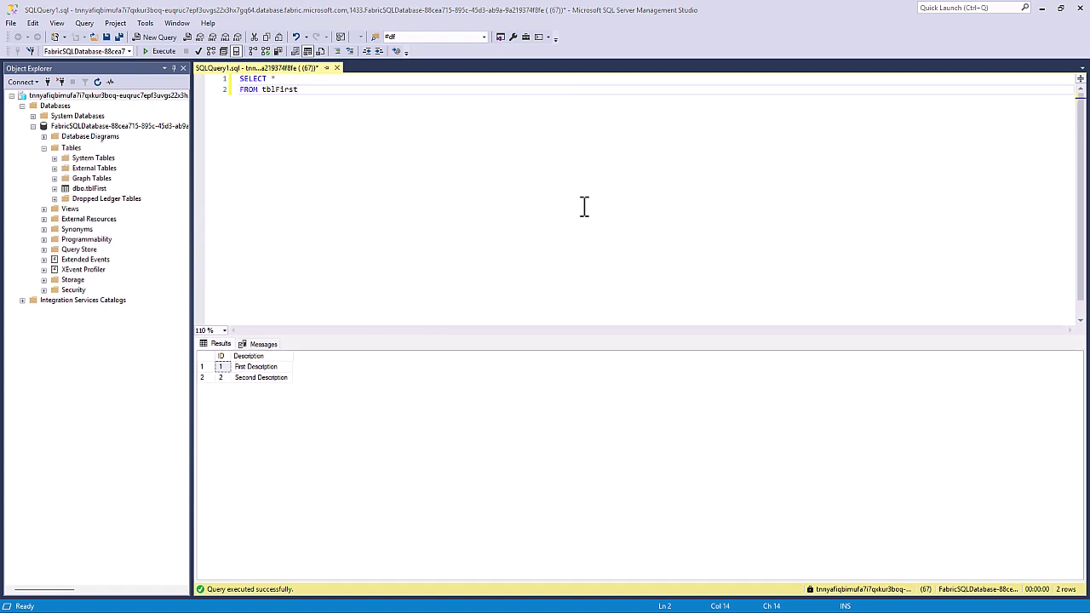
left_click(1041, 8)
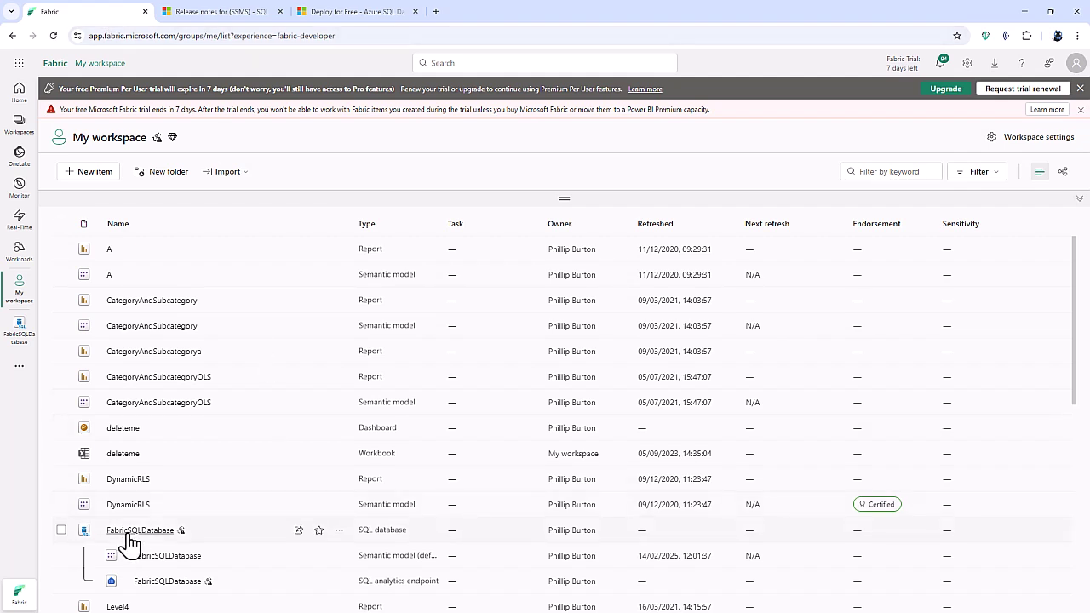
Open FabricSQLDatabase's SQL Server Management Studio connection details and copy the server name.
left_click(125, 532)
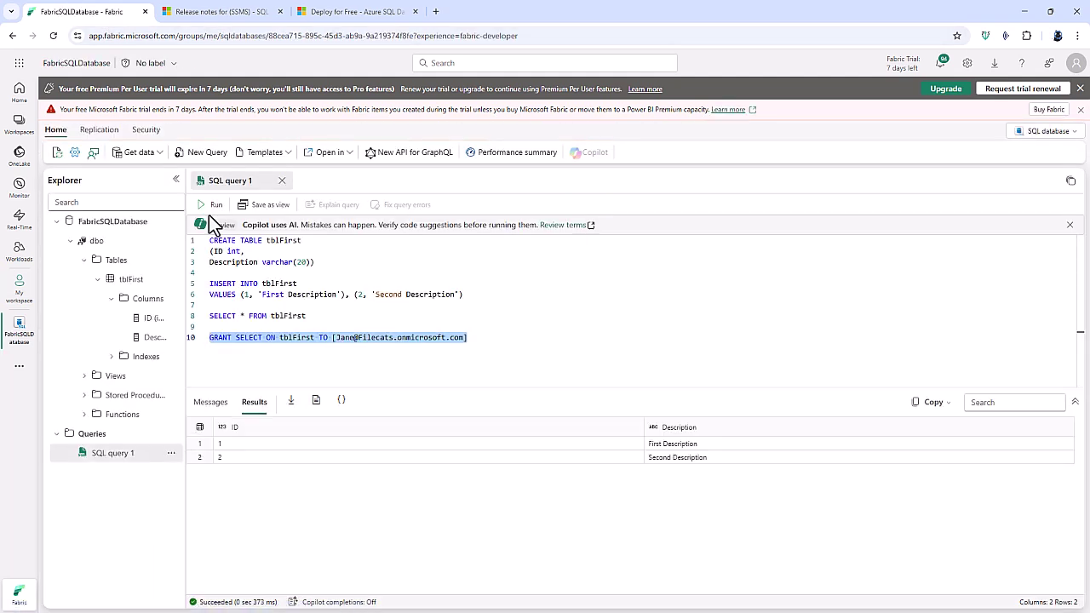
left_click(339, 158)
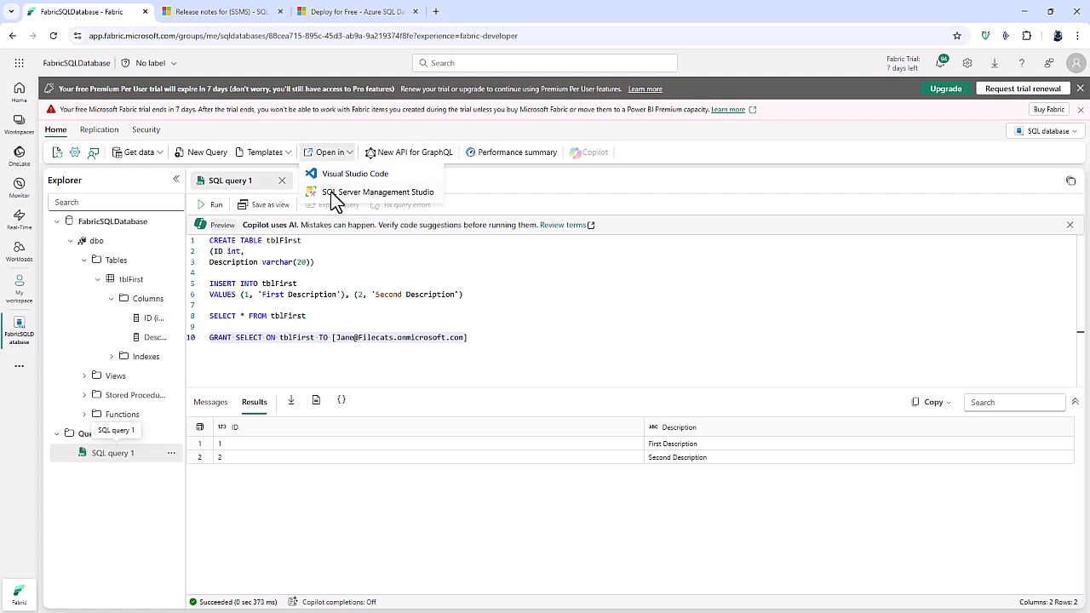
left_click(336, 194)
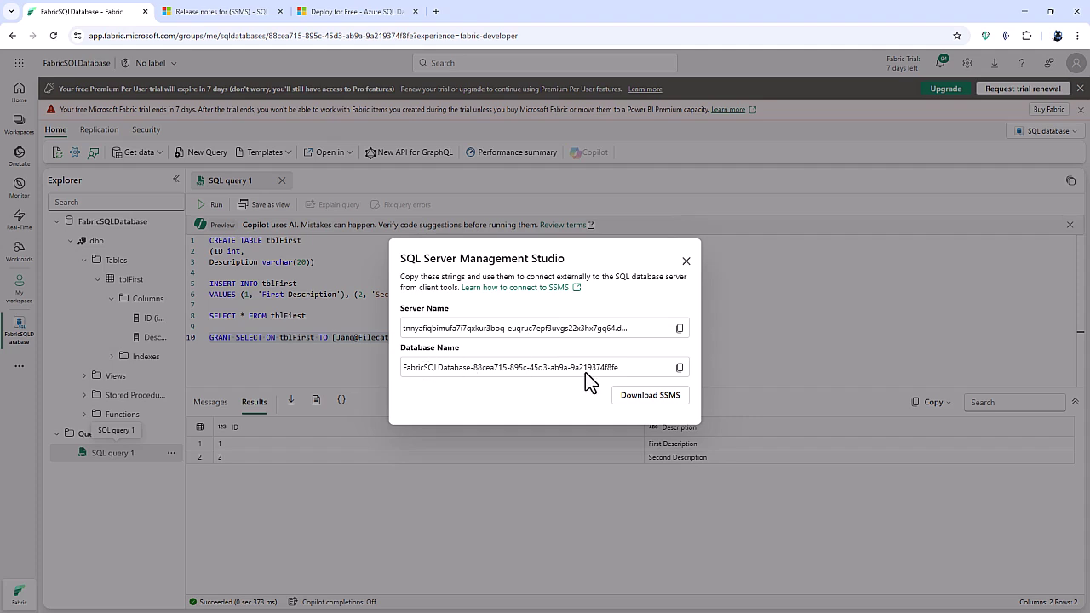
left_click(680, 328)
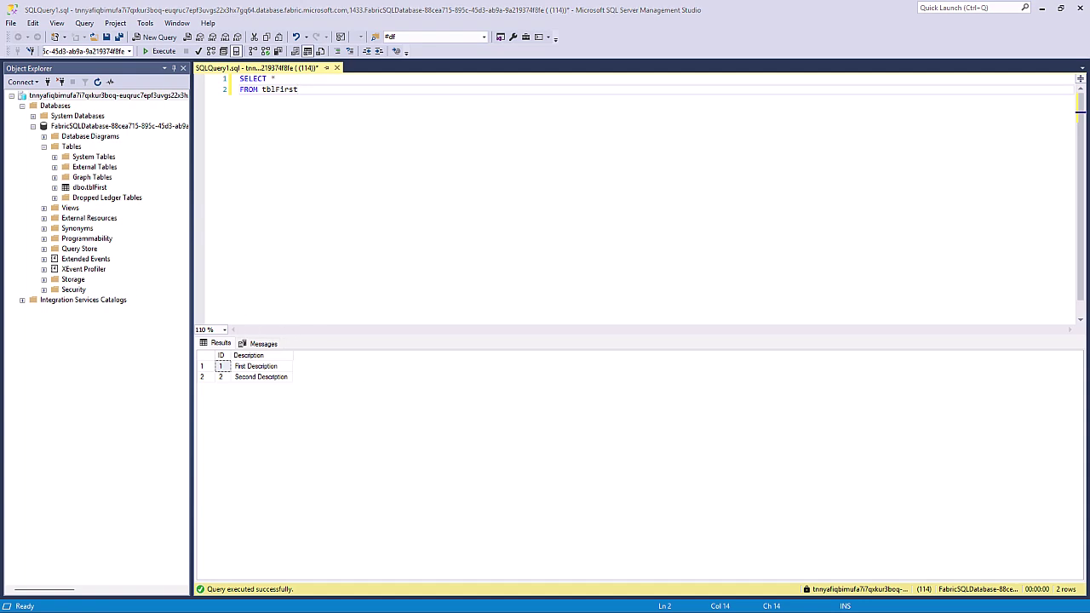
Highlight the F2 pay-as-you-go price of $262.80 per month on the Fabric pricing page.
key("alt+Tab")
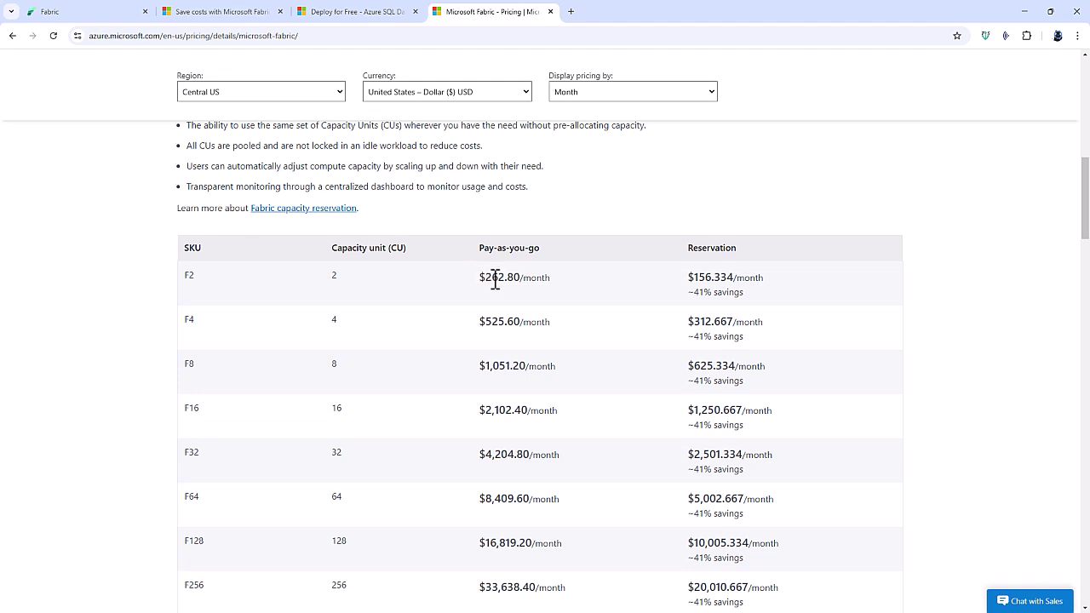
left_click_drag(484, 276, 521, 277)
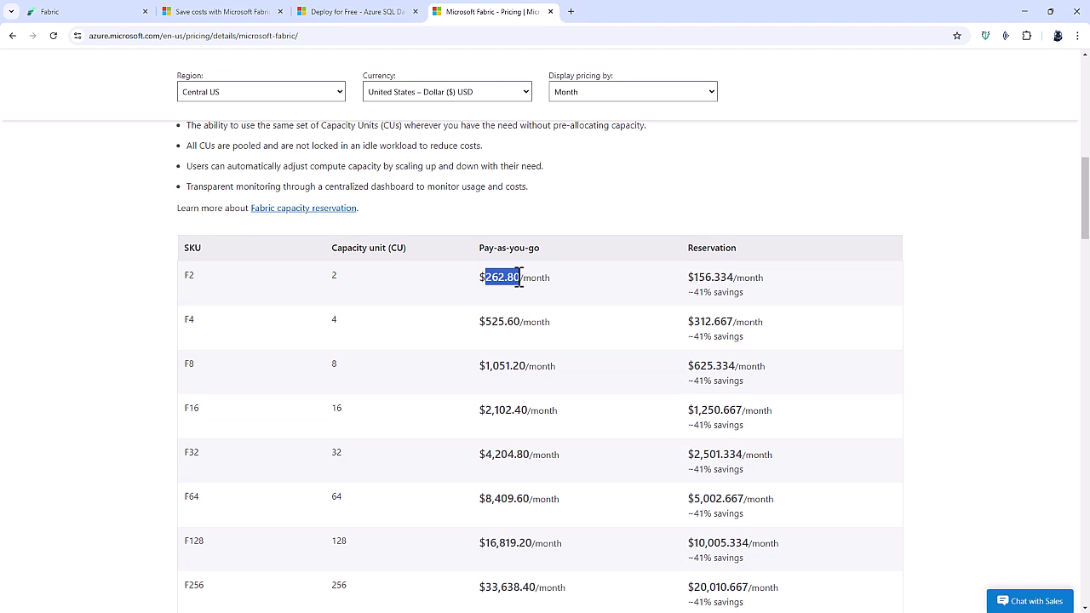
Highlight the Azure SQL free offer's 100,000 vCore seconds and 32 GB monthly allowance, then go back to Fabric.
left_click(351, 14)
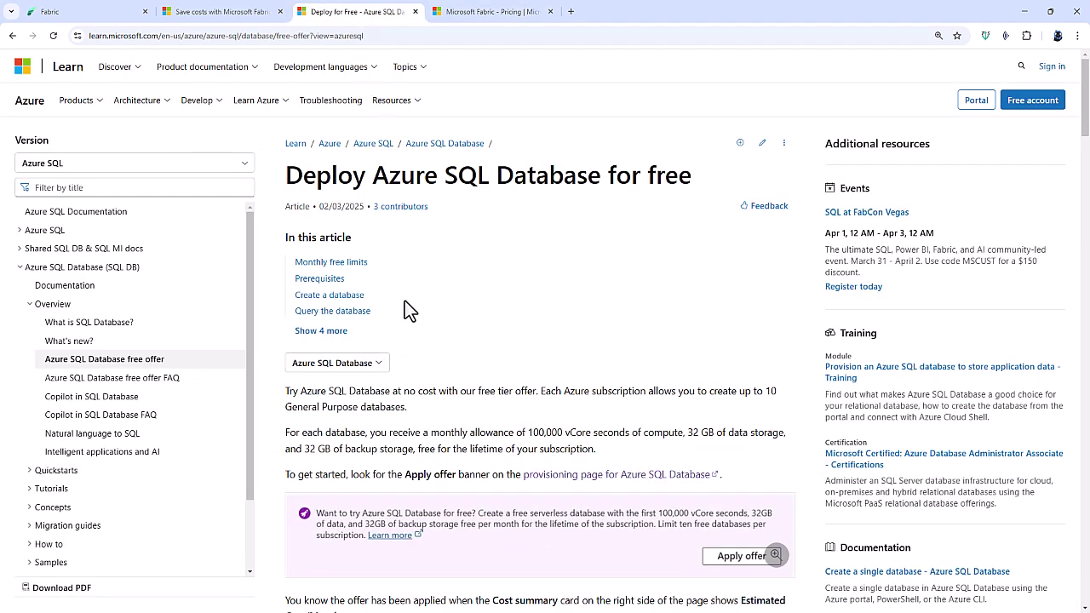
left_click_drag(290, 389, 534, 392)
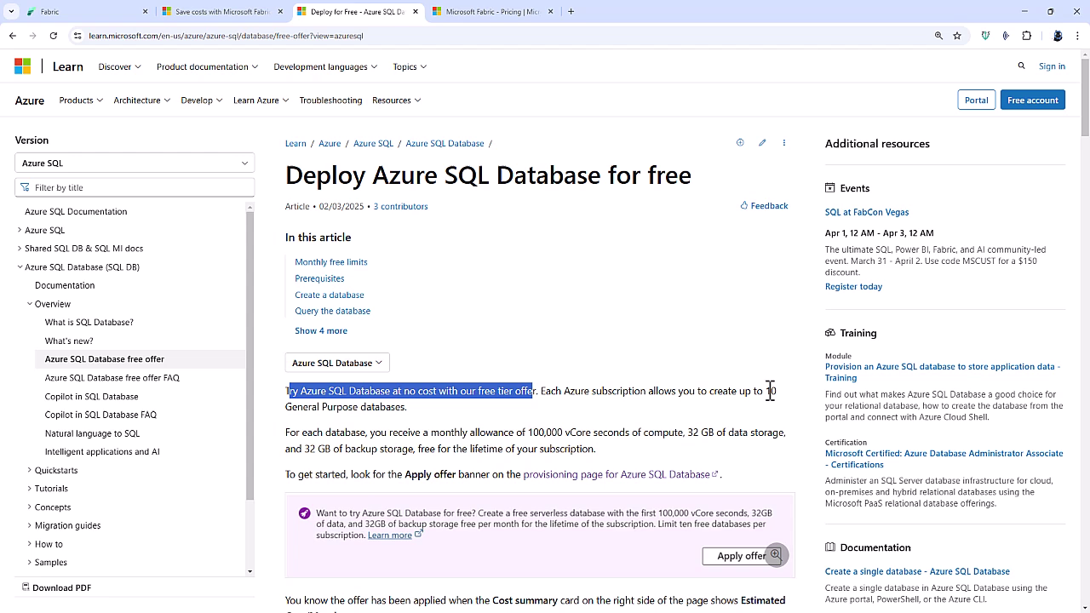
left_click_drag(768, 390, 652, 464)
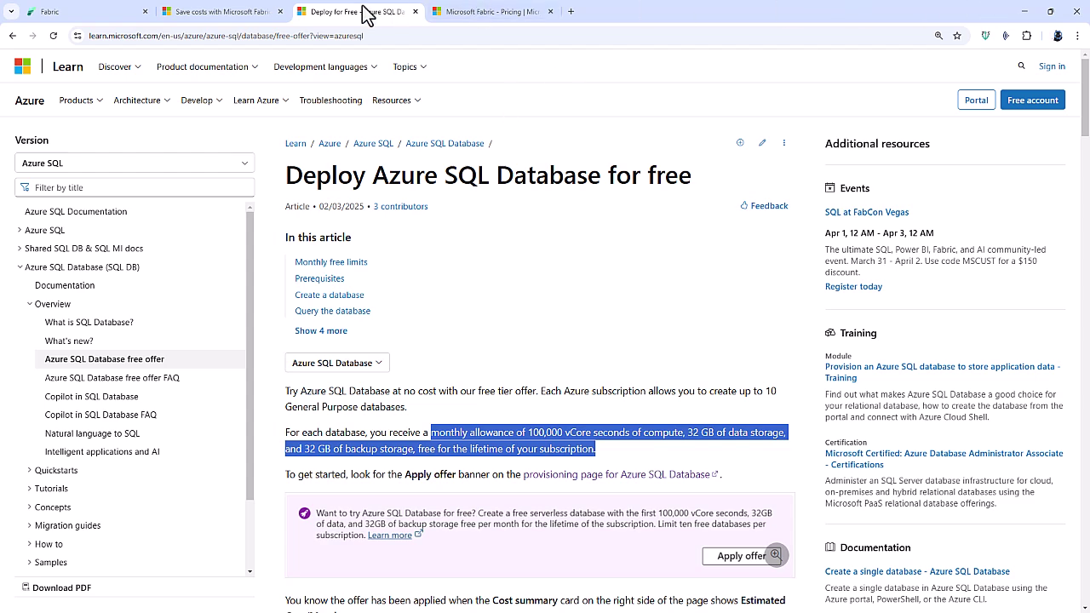
left_click(128, 12)
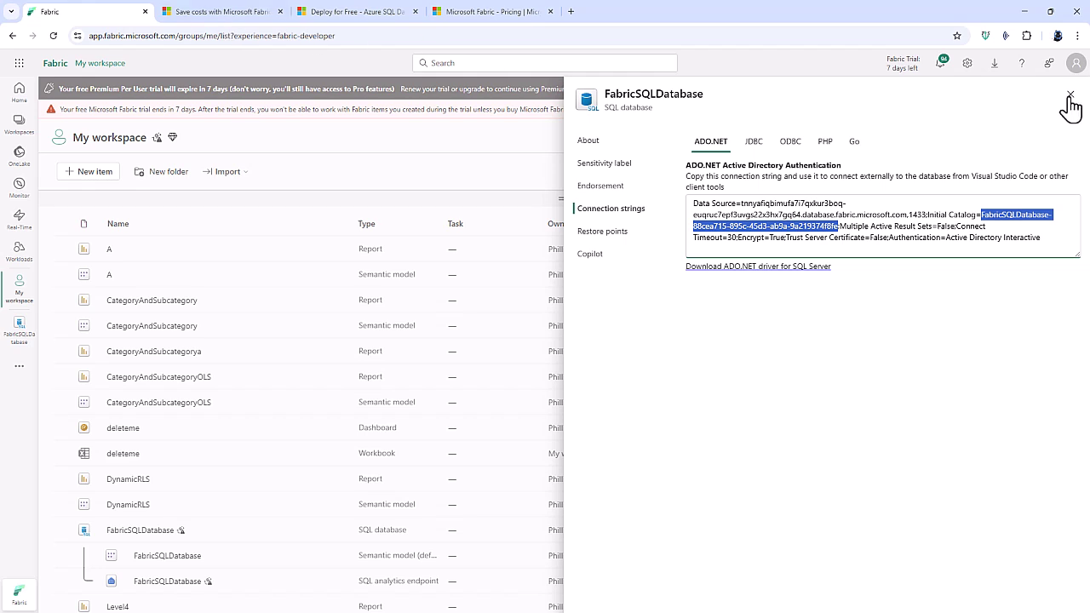
Close the FabricSQLDatabase connection strings pane.
left_click(1070, 94)
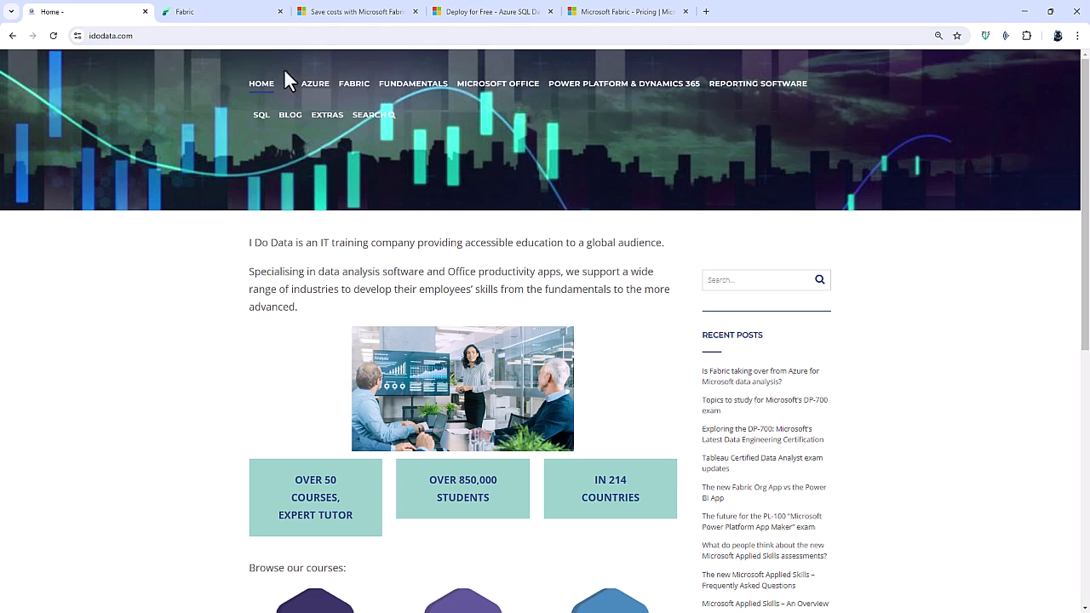
Open the DP-700: Fabric Data Engineer Associate course from the site's FABRIC menu.
mouse_move(352, 93)
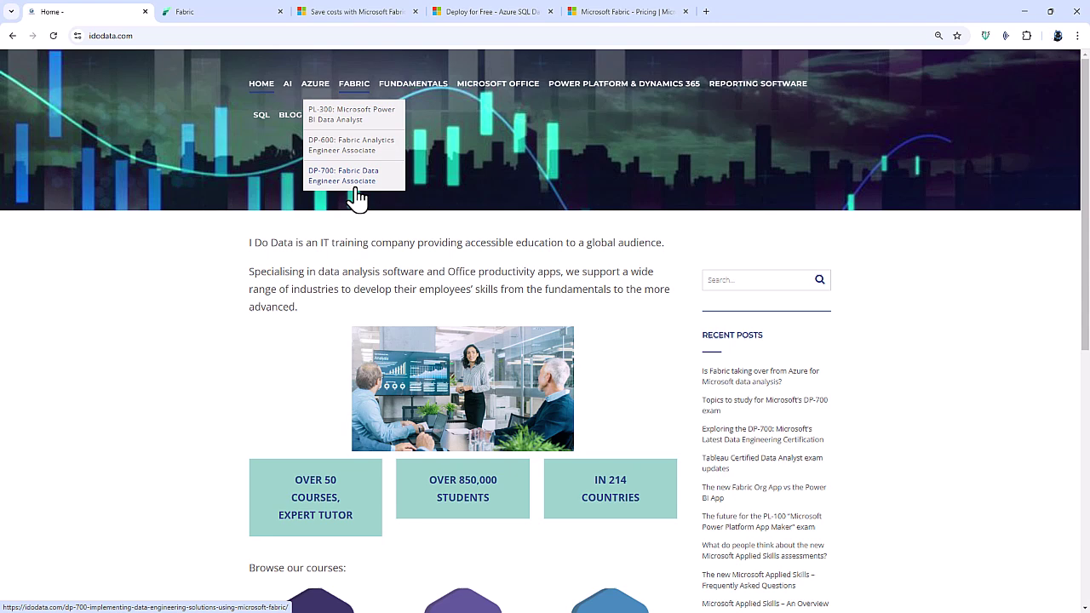
left_click(358, 189)
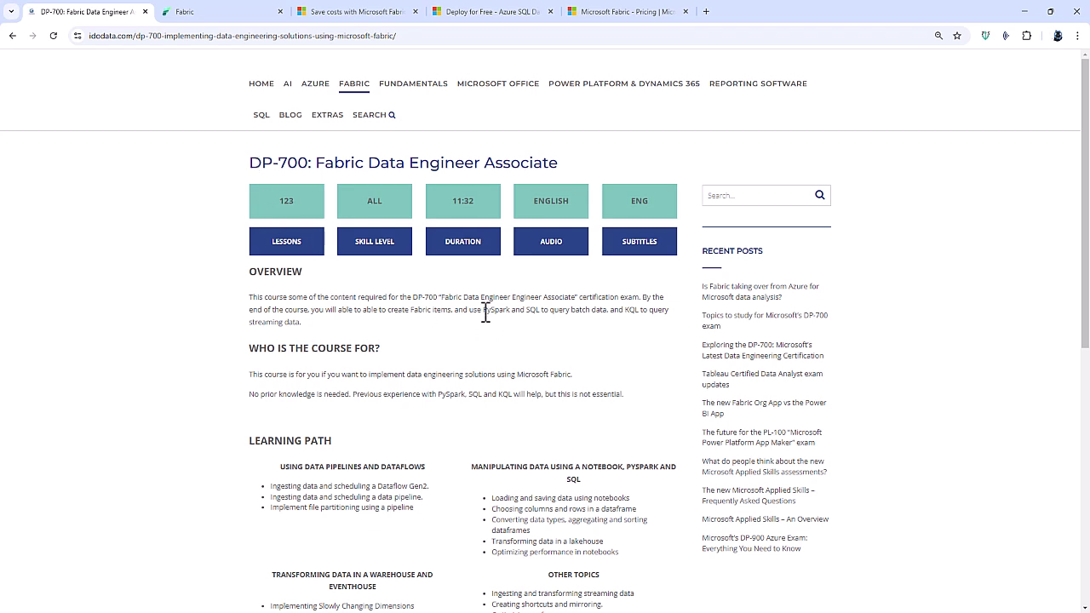
scroll(486, 311, "down", 3)
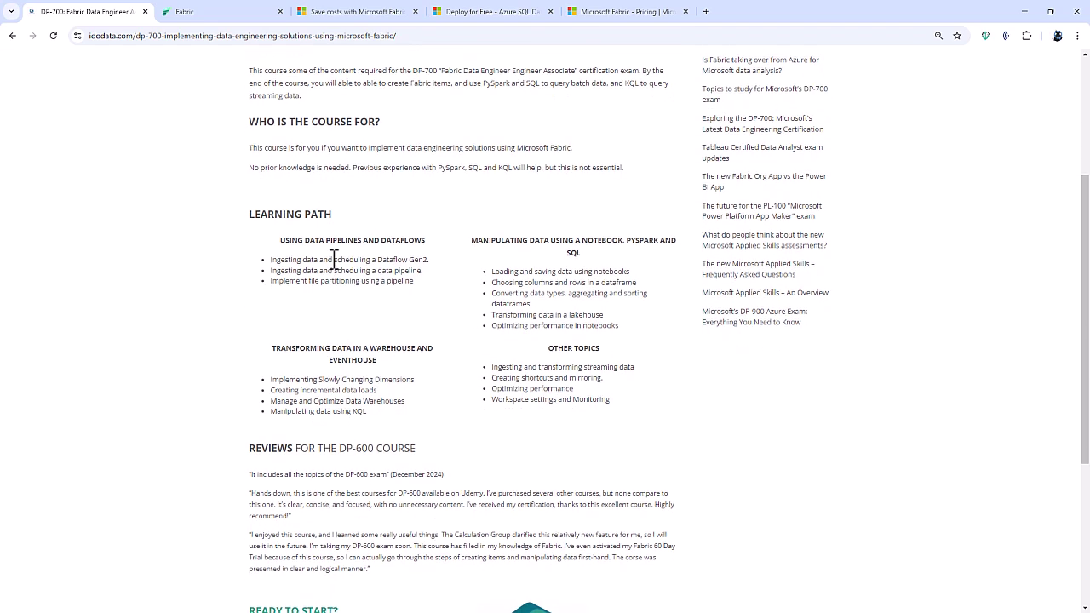